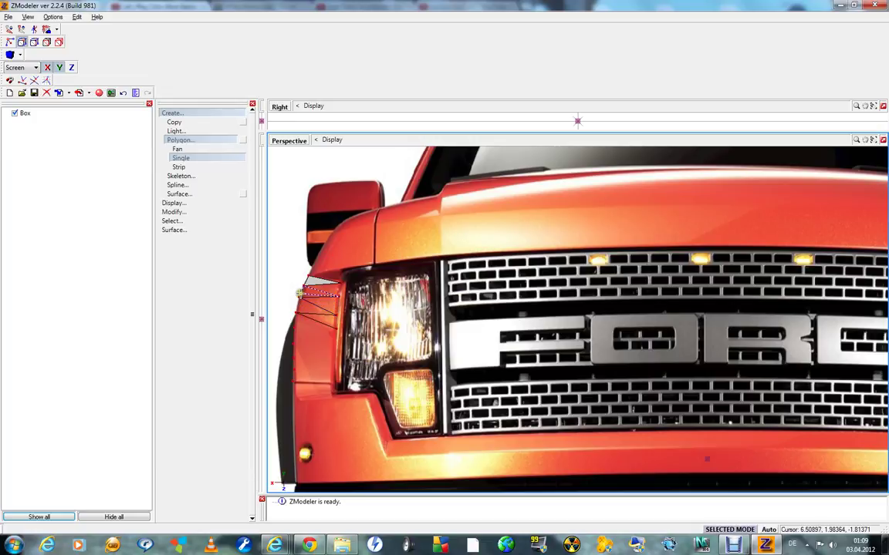
- Close one more single polygon between the fender points beside the truck's left headlight
click(300, 295)
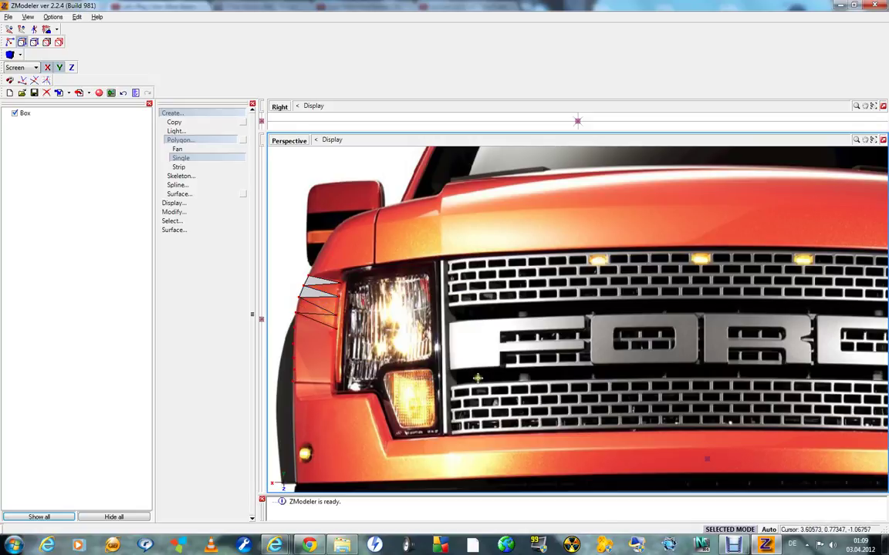
scroll(478, 378, down, 3)
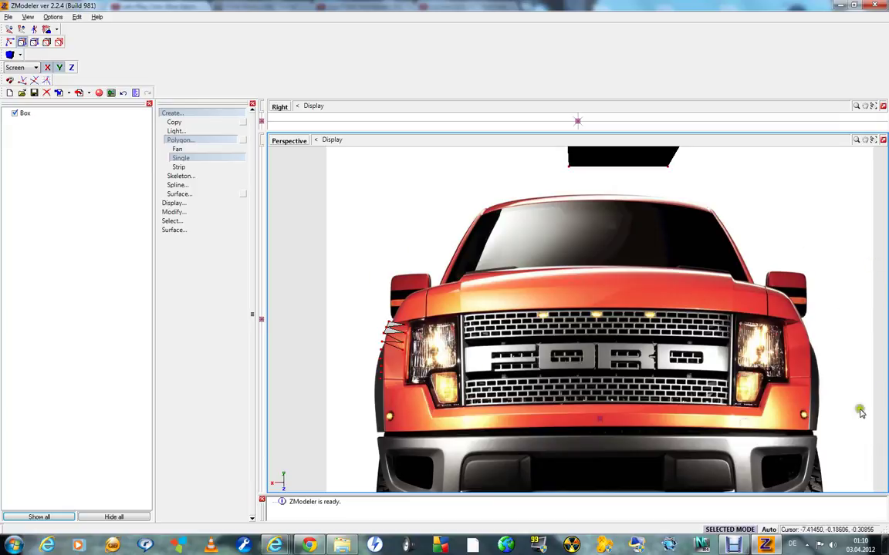
scroll(385, 353, up, 3)
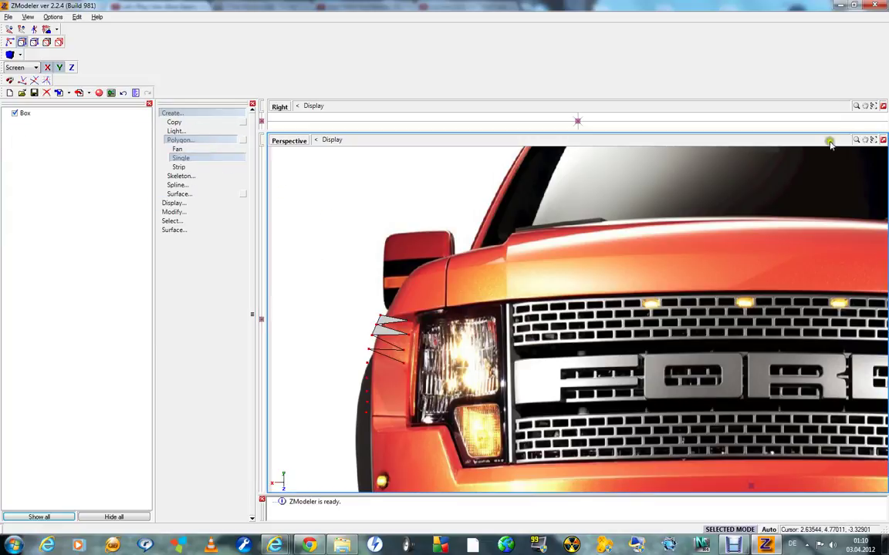
- Close the truck scene without saving it and start ZModeler2 again with an empty scene
click(886, 4)
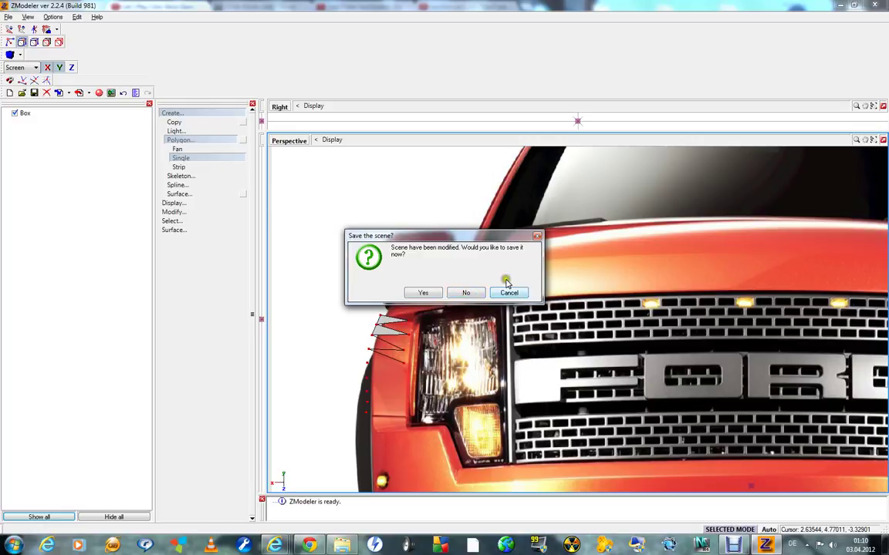
click(479, 294)
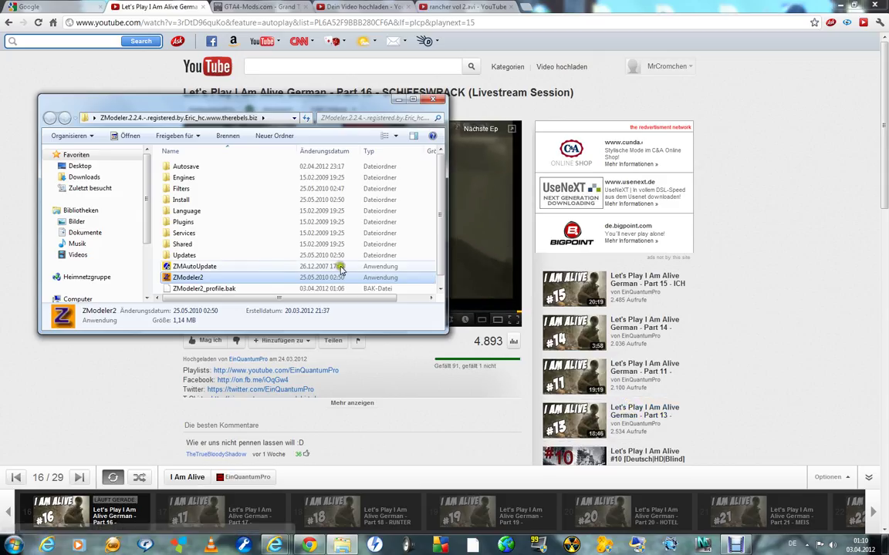
double_click(254, 279)
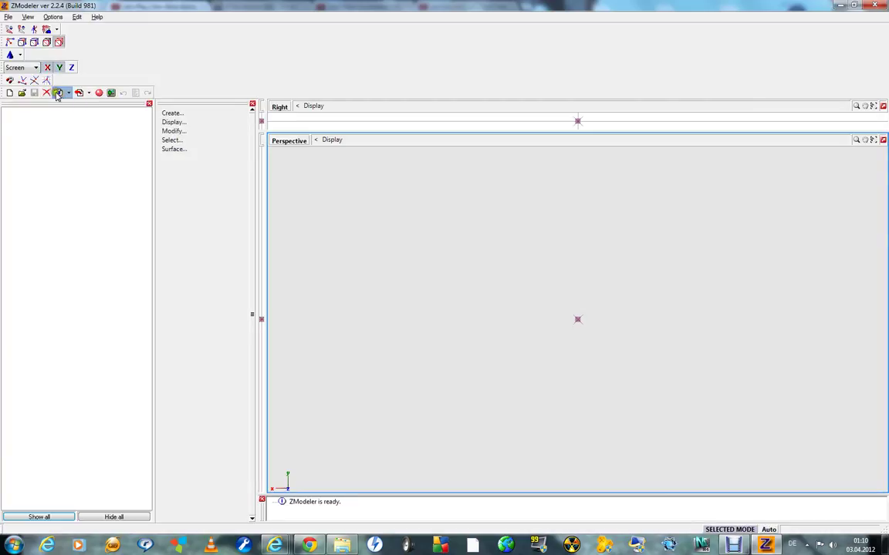
- Import the phantom vehicle model from the DIR folder
click(57, 94)
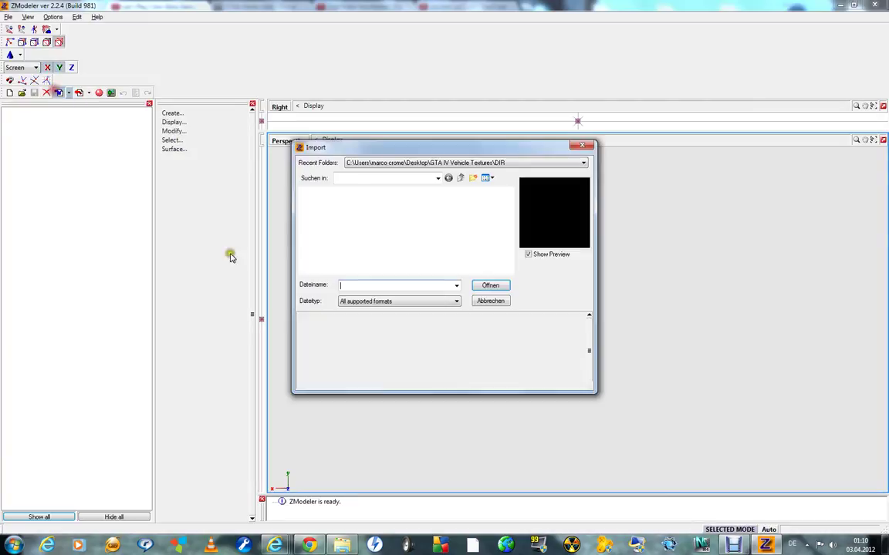
drag(511, 205, 519, 244)
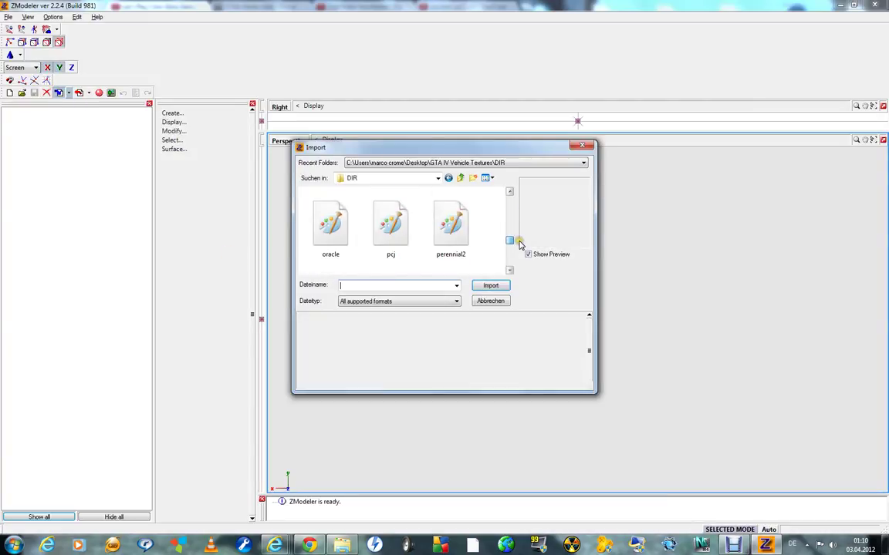
click(509, 269)
click(509, 269)
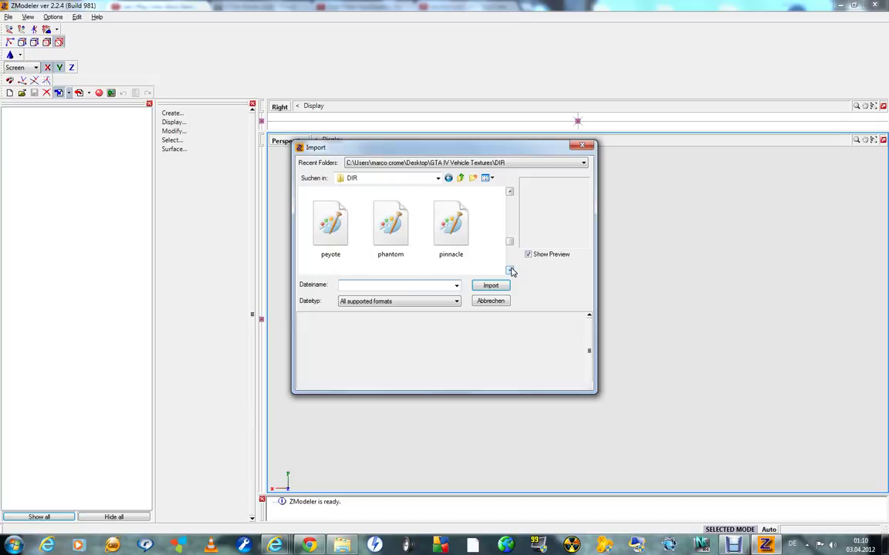
click(509, 269)
click(391, 220)
click(489, 287)
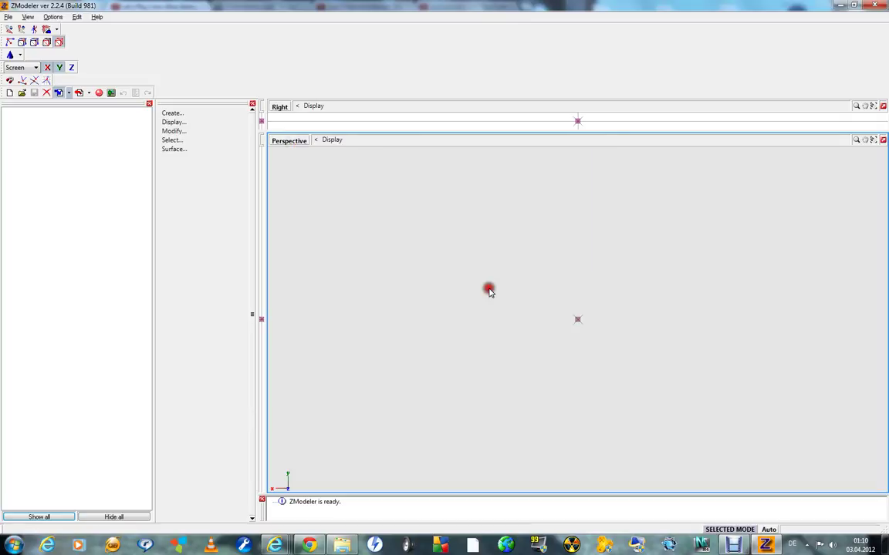
middle_drag(379, 363, 423, 372)
scroll(423, 372, down, 2)
scroll(366, 359, up, 1)
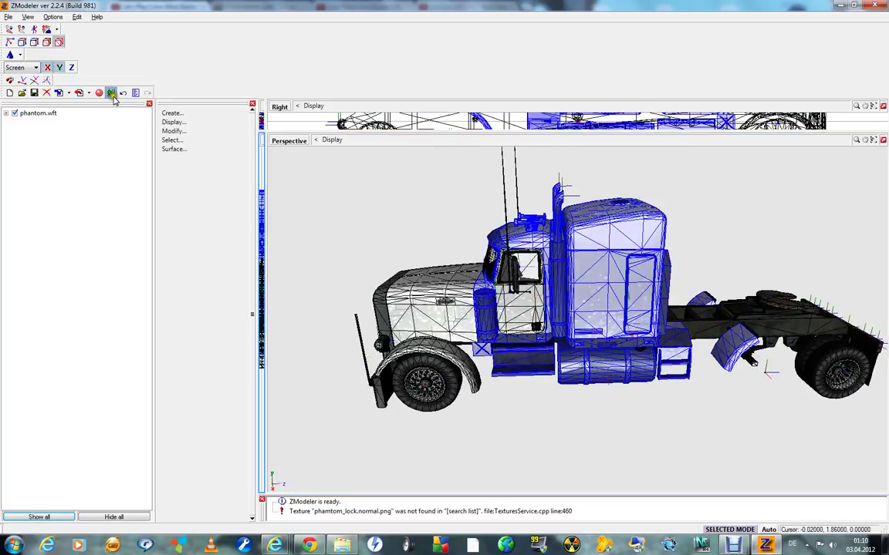
- Expand the phantom.wft hierarchy, hide all of its parts and show only the chassis node again
click(6, 114)
click(15, 123)
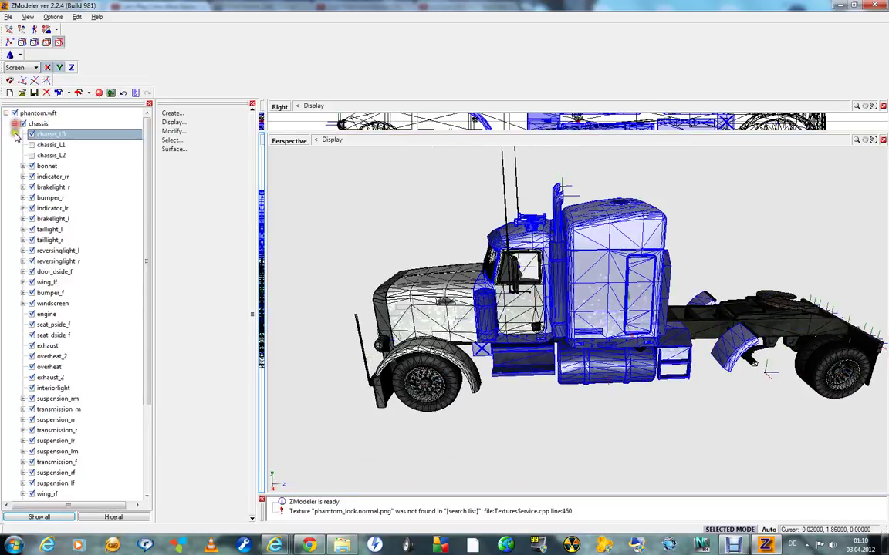
click(114, 517)
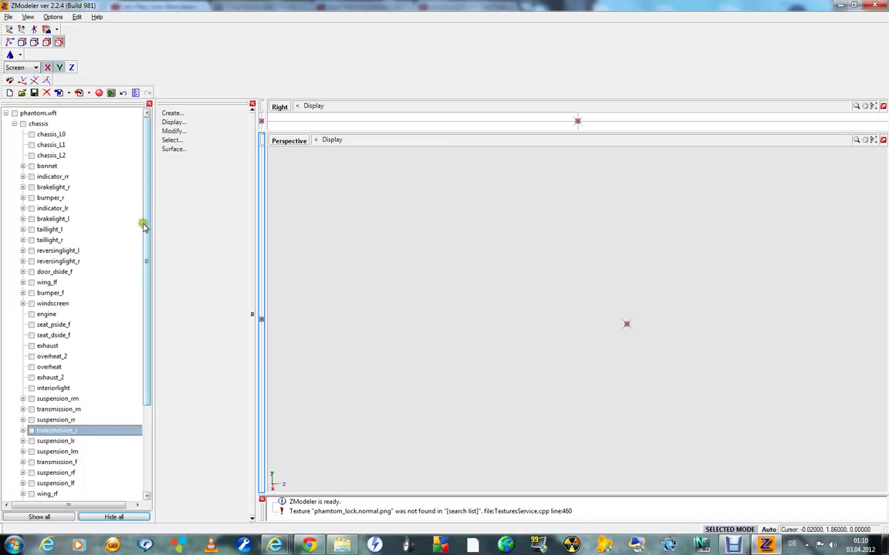
click(22, 123)
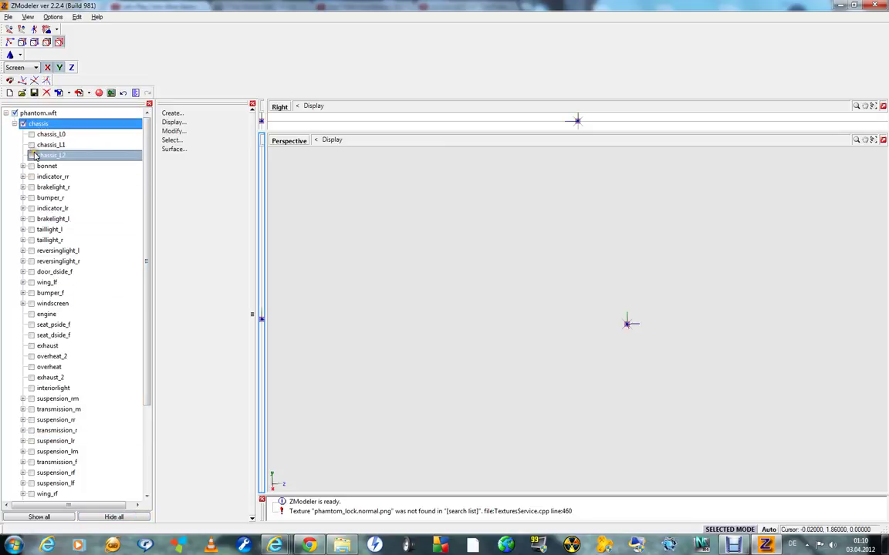
click(29, 272)
click(23, 272)
click(40, 282)
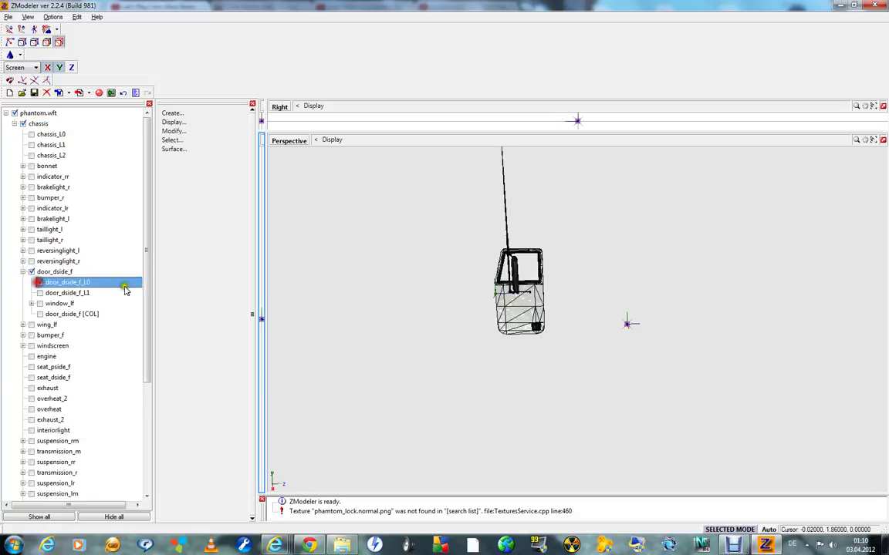
click(39, 283)
click(34, 272)
click(35, 293)
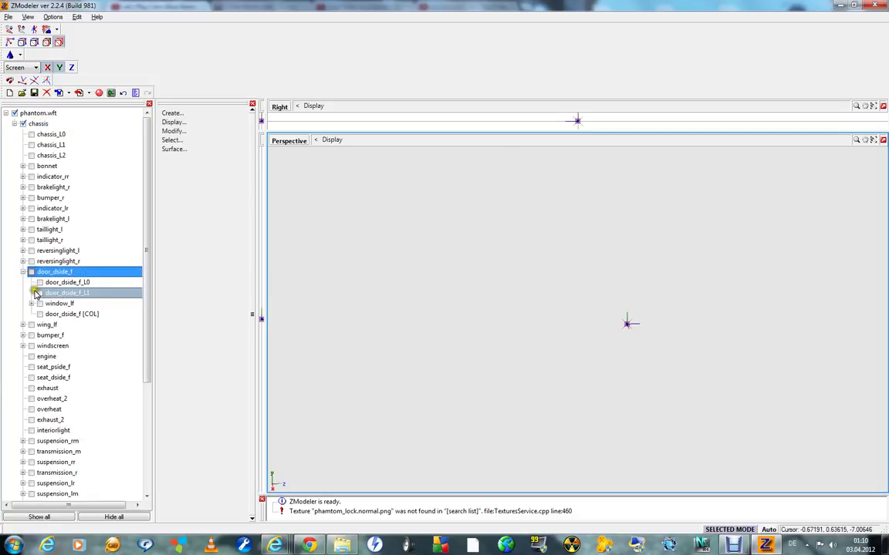
- Show the passenger door node door_pside_f with its door_pside_f_L0 mesh
scroll(34, 337, down, 5)
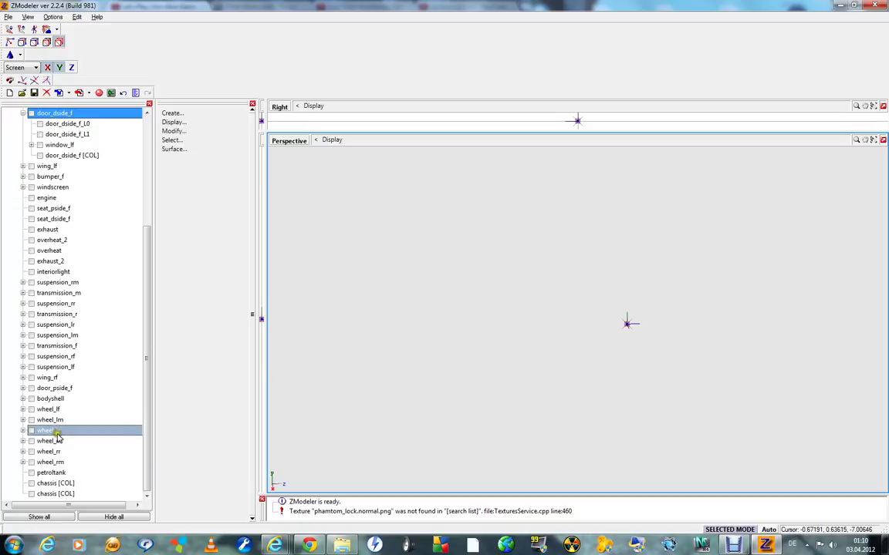
click(32, 388)
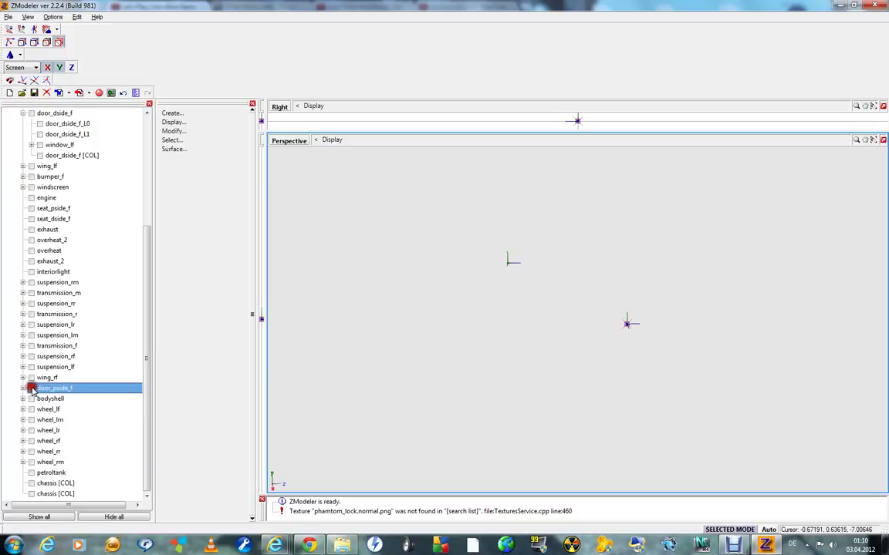
click(24, 388)
click(40, 399)
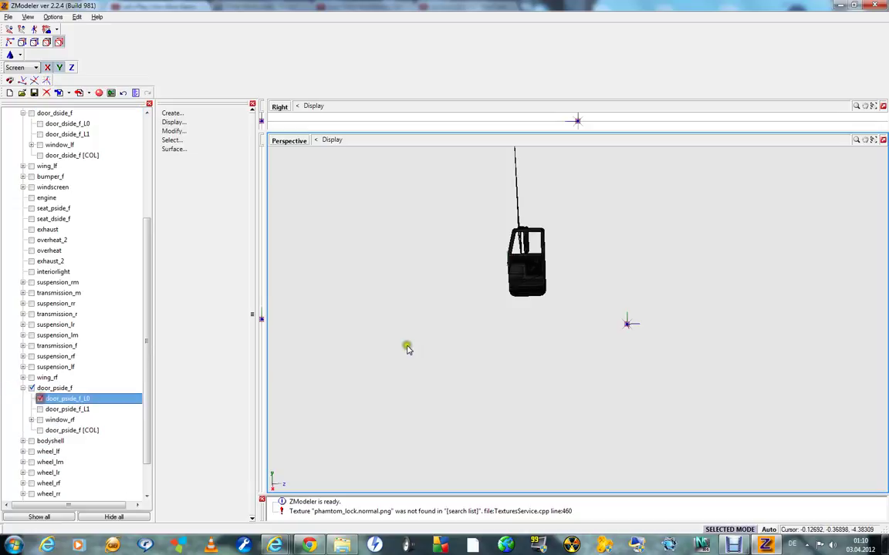
middle_drag(432, 341, 510, 351)
scroll(640, 339, up, 4)
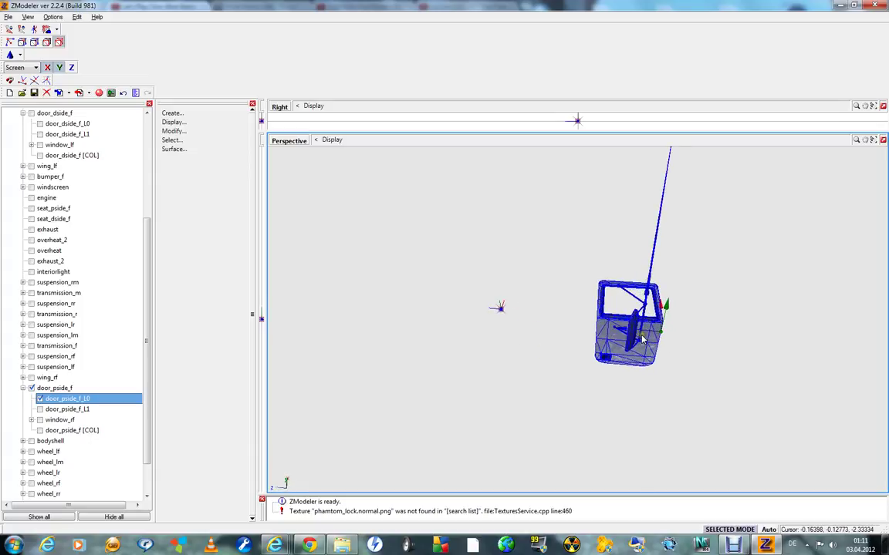
scroll(642, 340, up, 3)
middle_drag(642, 338, 642, 340)
scroll(633, 354, down, 2)
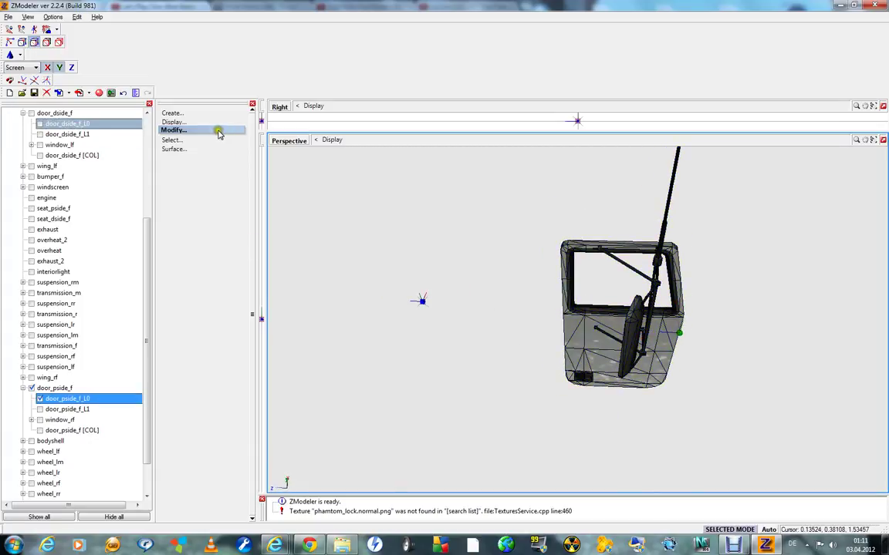
- Activate Quadr selection and the Scale modify tool for editing the passenger door mesh
click(174, 131)
click(197, 239)
click(196, 248)
click(198, 240)
click(195, 249)
click(189, 265)
click(198, 328)
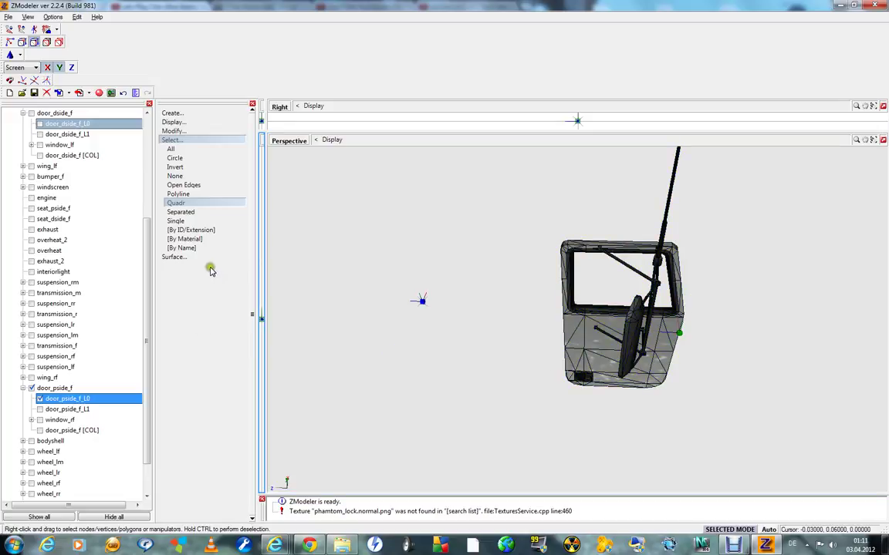
click(211, 220)
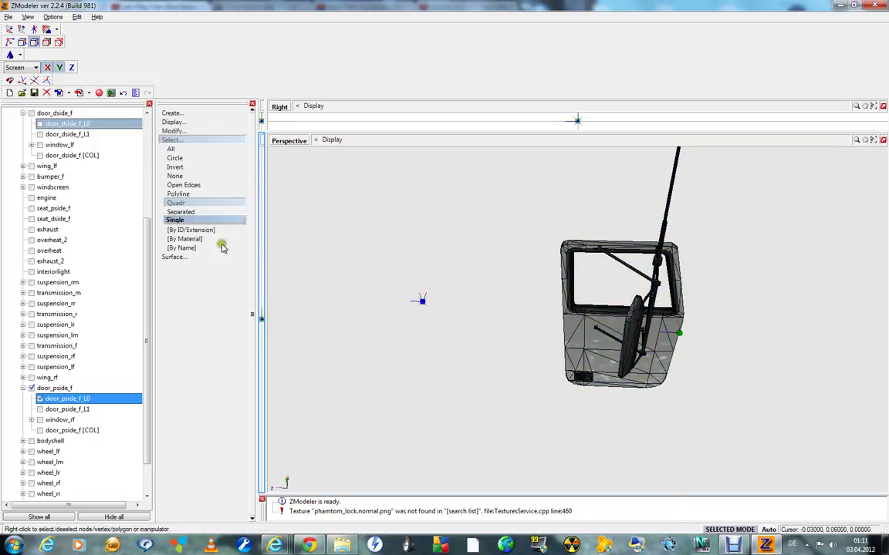
click(189, 132)
click(204, 239)
click(205, 230)
click(202, 247)
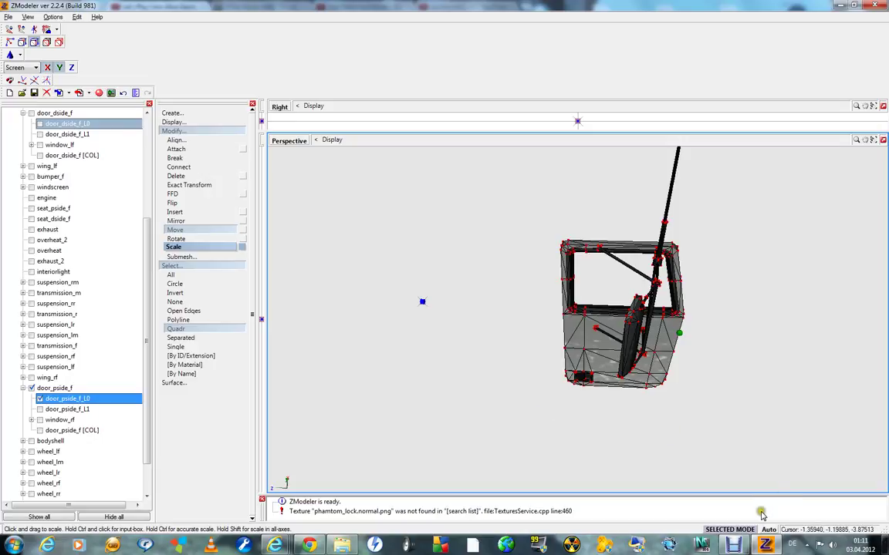
- Select the lower door panel and mirror polygons below the window opening and delete them
mouse_move(493, 415)
mouse_down()
mouse_move(754, 323)
mouse_move(748, 286)
mouse_up()
right_click(453, 364)
mouse_move(476, 376)
click(512, 377)
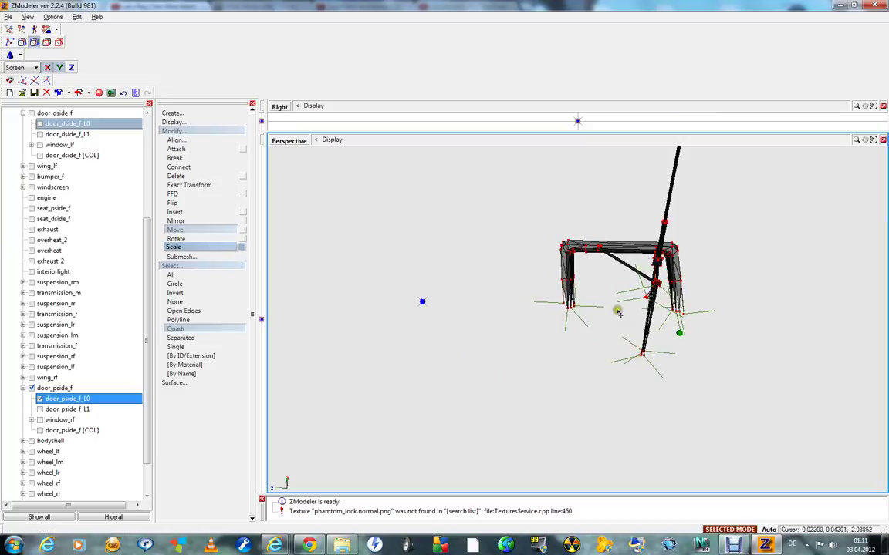
- Delete the window frame's left post and the polygons around its upper right corner
drag(530, 322, 647, 198)
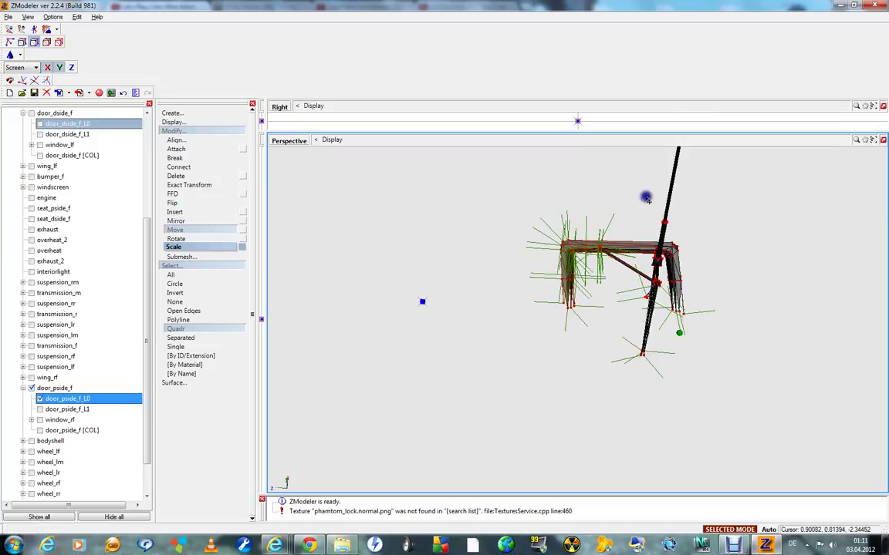
right_click(515, 223)
mouse_move(539, 234)
click(574, 234)
drag(727, 233, 665, 276)
right_click(713, 271)
mouse_move(730, 285)
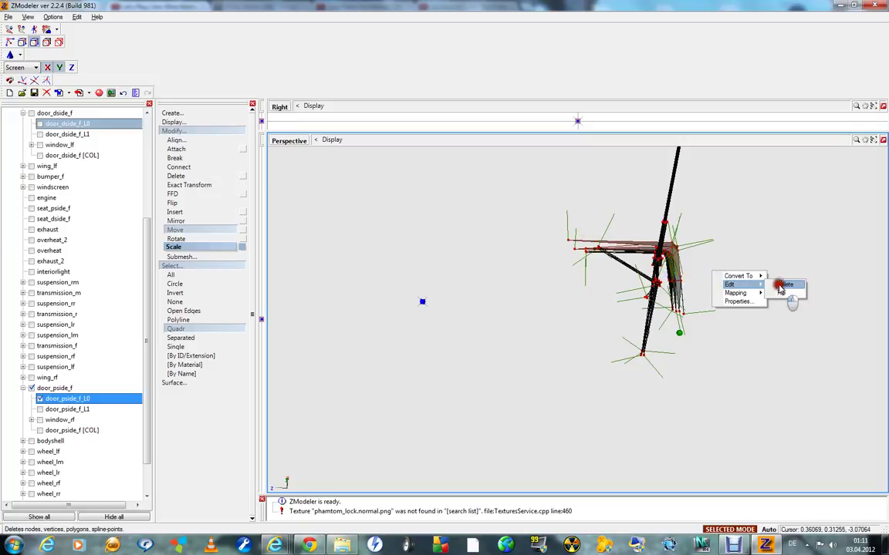
click(776, 286)
- Delete the polygons of the window frame's right post next to the mirror bracket
scroll(696, 360, up, 2)
scroll(696, 360, up, 1)
drag(709, 170, 614, 234)
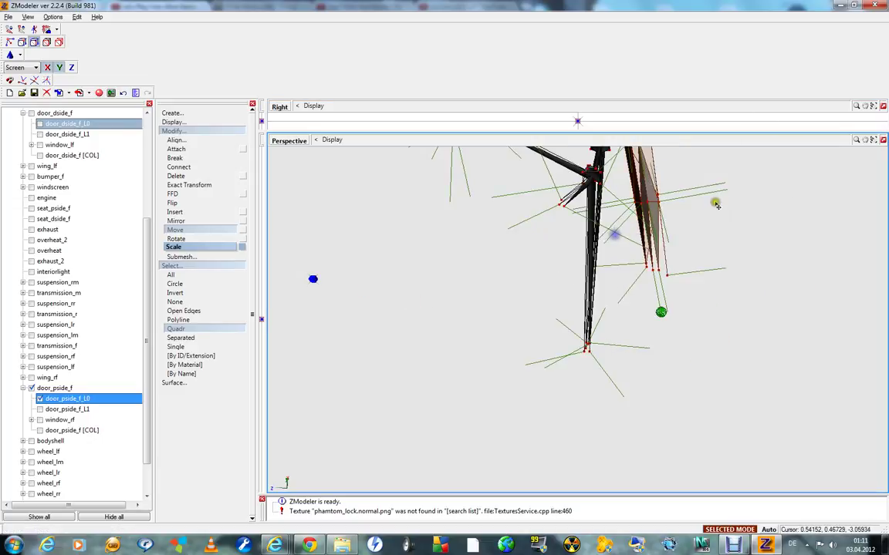
right_click(716, 206)
mouse_move(730, 217)
click(782, 215)
- Select the frame polygons at the free left end of the top bar and delete them
middle_drag(774, 214, 747, 280)
scroll(745, 277, down, 1)
scroll(660, 217, up, 1)
drag(561, 226, 638, 176)
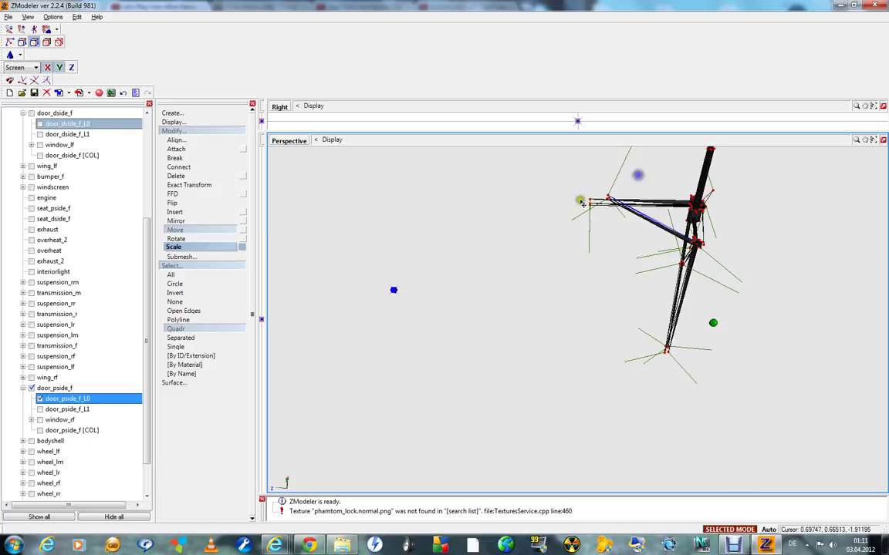
right_click(556, 194)
click(618, 208)
- Delete the polygons around the joint of the diagonal strut below the antenna mount
scroll(724, 248, up, 1)
scroll(724, 248, up, 1)
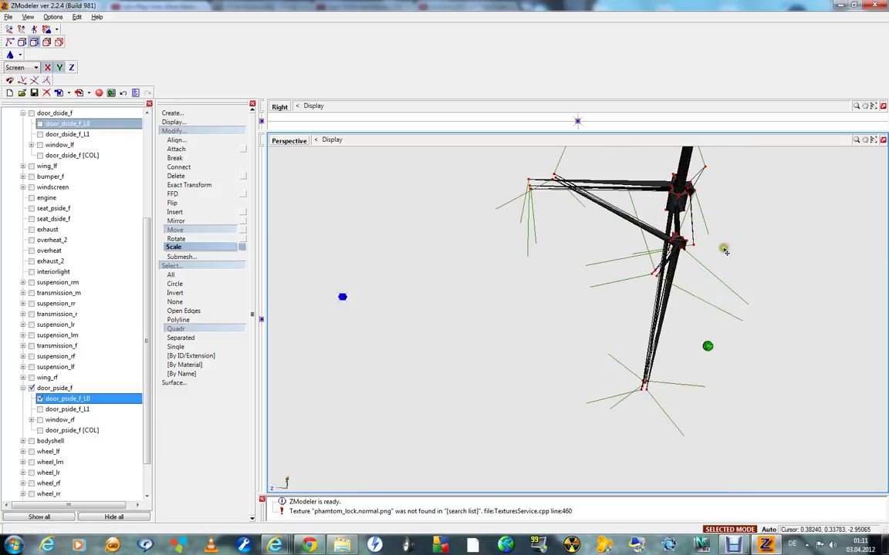
drag(718, 237, 605, 277)
right_click(559, 269)
mouse_move(593, 283)
click(631, 282)
- Delete the remaining horizontal top bar together with the small frame piece at its right end
scroll(644, 255, down, 1)
scroll(645, 257, down, 1)
scroll(675, 221, up, 5)
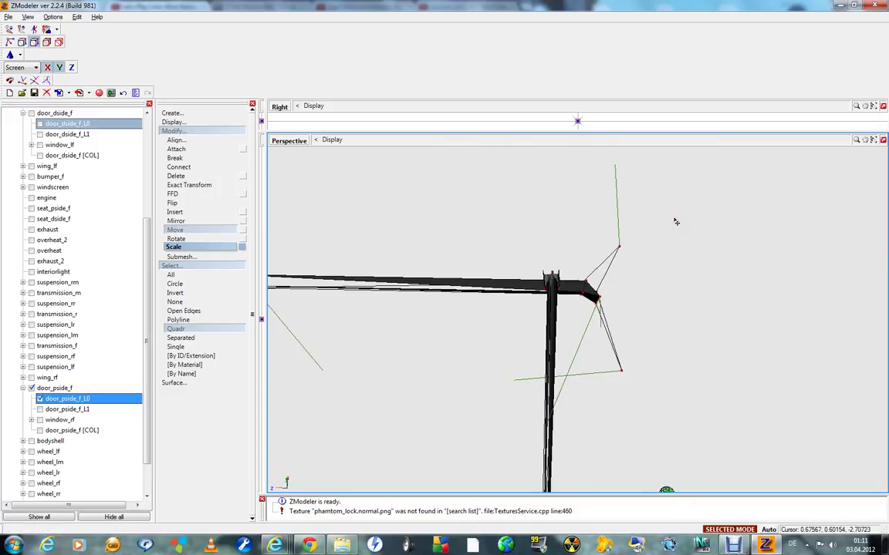
scroll(674, 223, down, 3)
drag(653, 248, 609, 278)
right_click(641, 275)
mouse_move(674, 290)
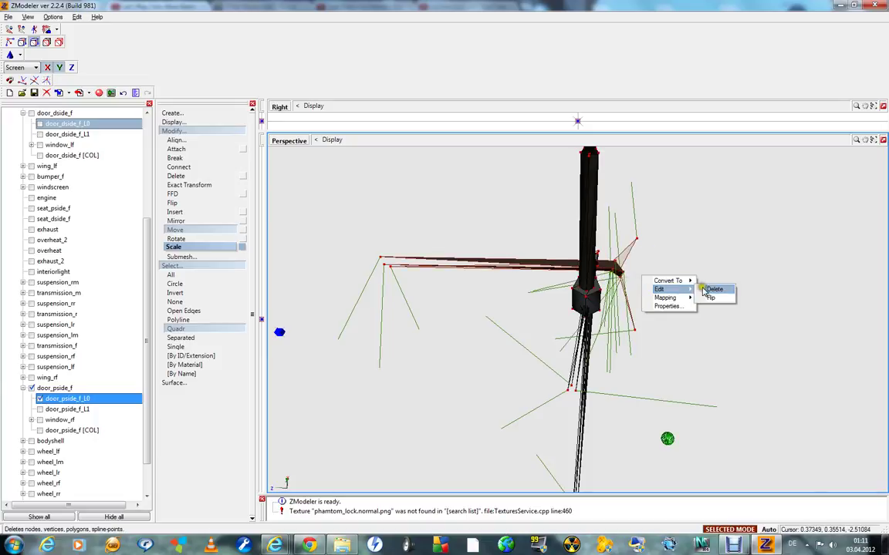
click(702, 288)
- Select the two long thin struts running out from the joint beside the antenna base and delete them
scroll(522, 373, down, 3)
scroll(529, 387, up, 4)
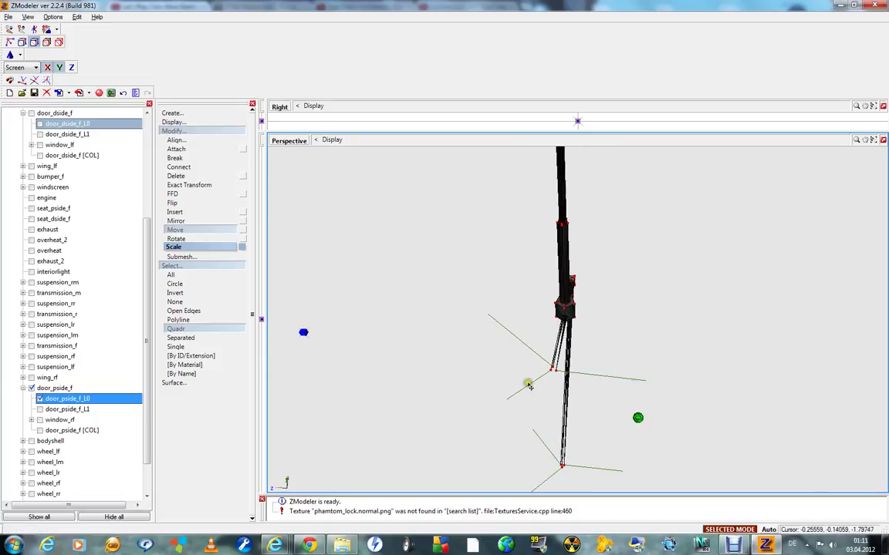
scroll(530, 387, down, 2)
middle_drag(529, 387, 543, 401)
scroll(543, 401, up, 5)
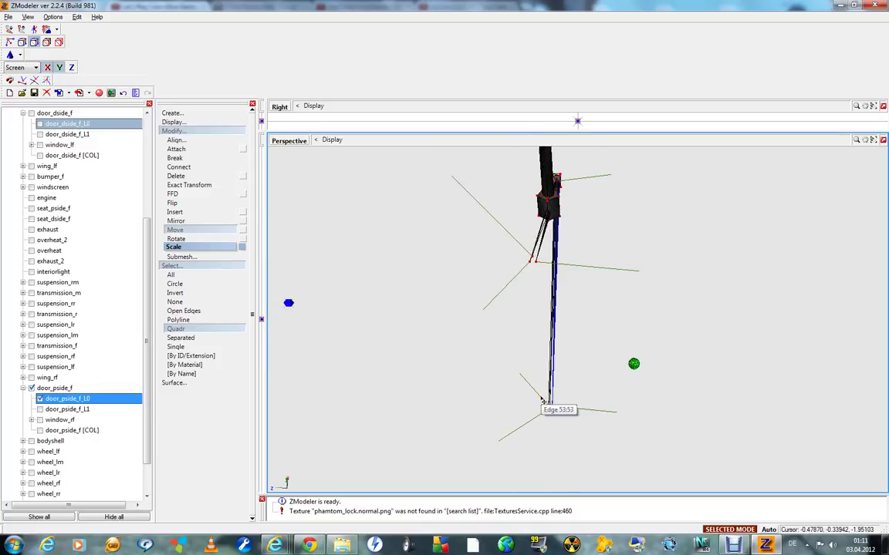
drag(530, 367, 619, 330)
click(229, 230)
alt+drag(442, 280, 441, 279)
middle_drag(441, 279, 441, 284)
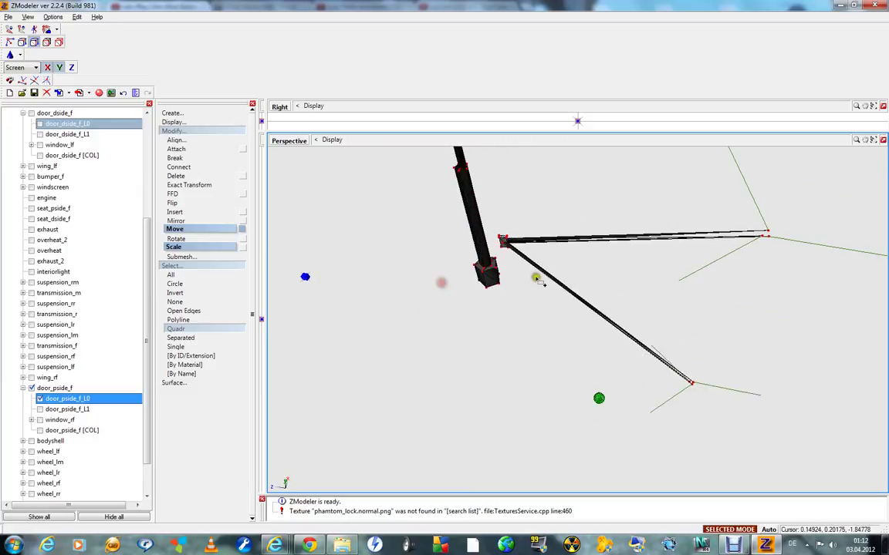
click(536, 209)
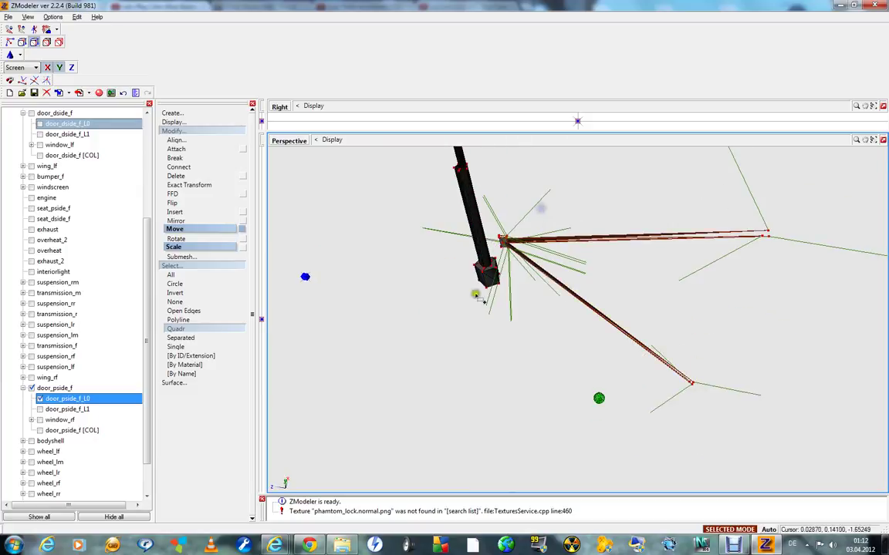
right_click(437, 293)
click(508, 307)
- Delete the small leftover bracket piece beside the antenna base
scroll(569, 335, down, 5)
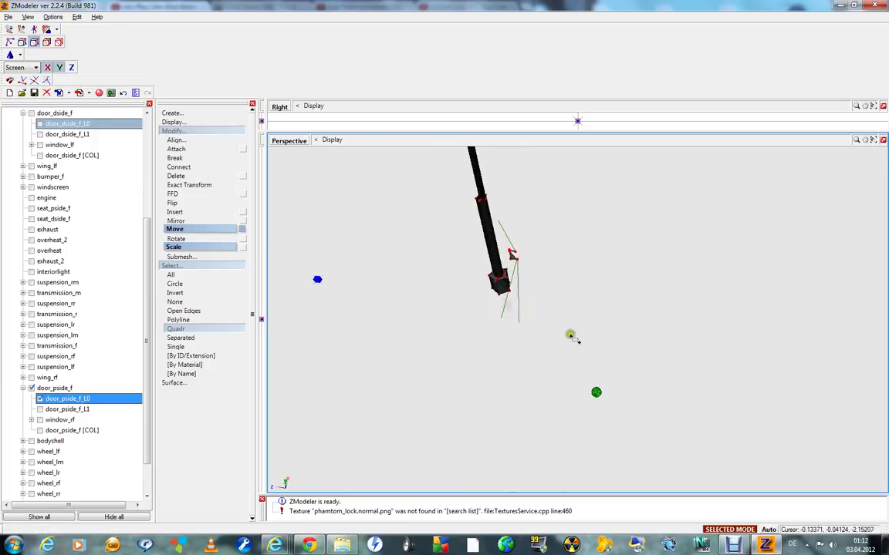
middle_drag(529, 297, 587, 273)
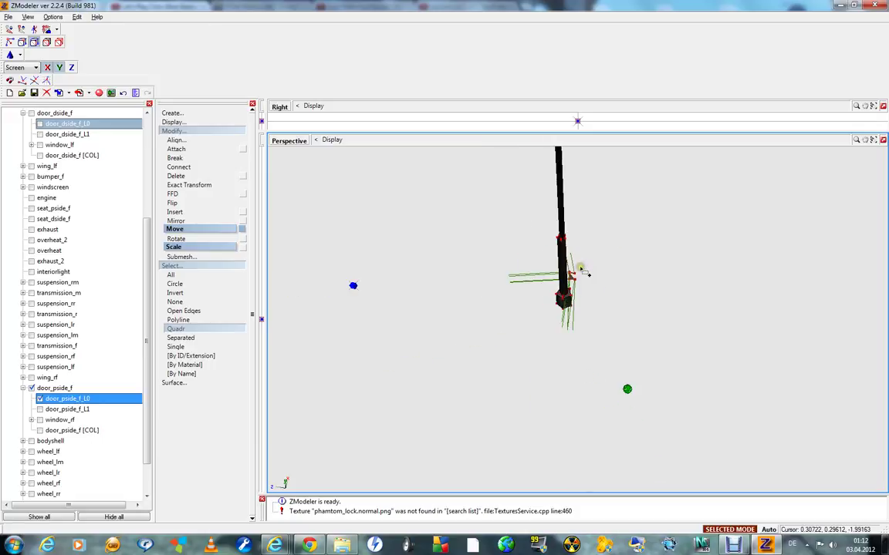
right_click(596, 275)
middle_drag(660, 287, 475, 377)
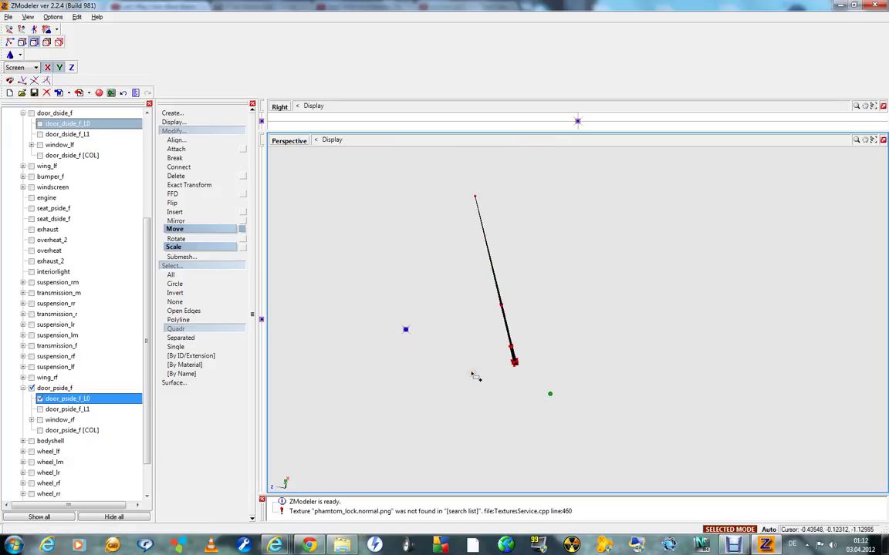
- Try to shorten the antenna by selecting its upper section and moving it down toward the lower joint
click(197, 230)
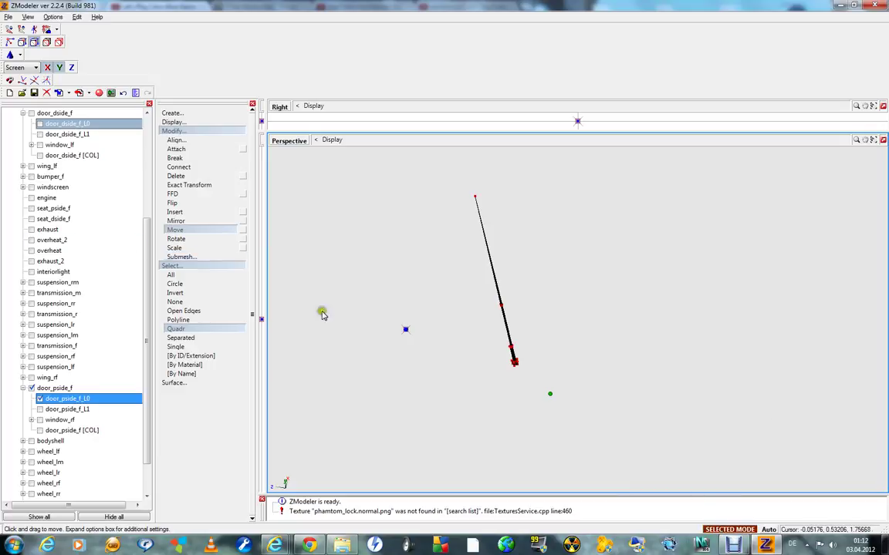
click(198, 230)
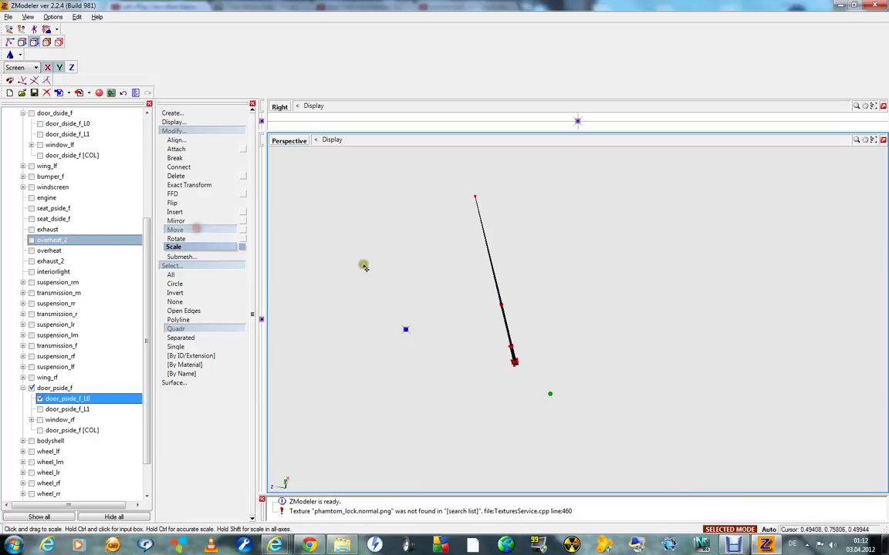
mouse_move(494, 322)
right_down()
mouse_move(520, 273)
mouse_move(513, 203)
right_up()
drag(449, 242, 502, 184)
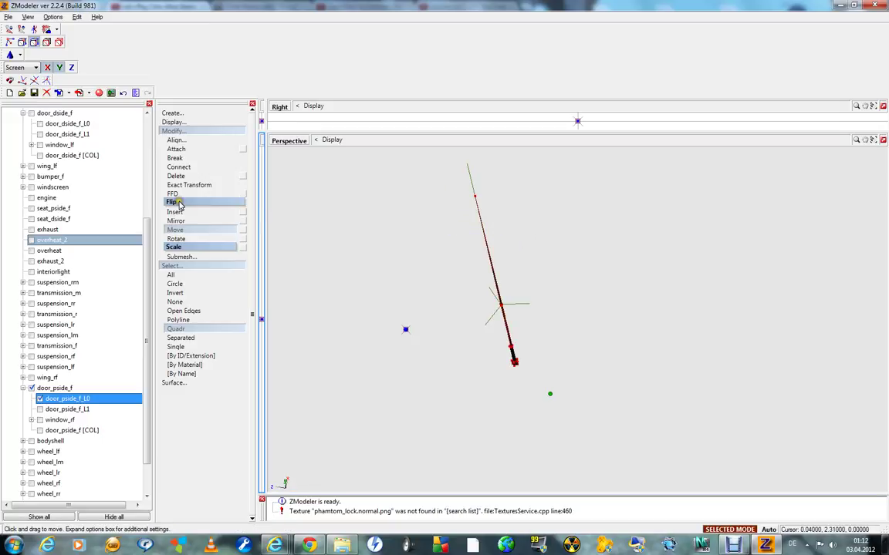
click(198, 230)
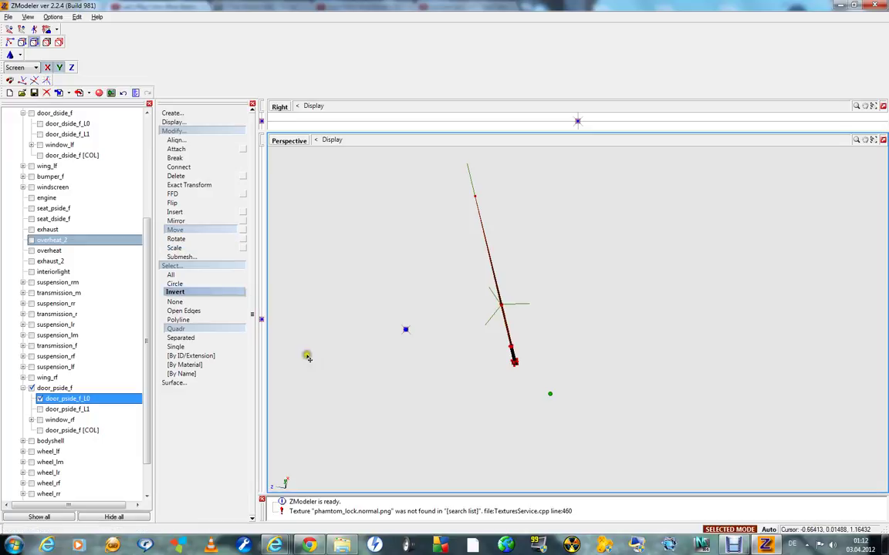
drag(392, 227, 394, 242)
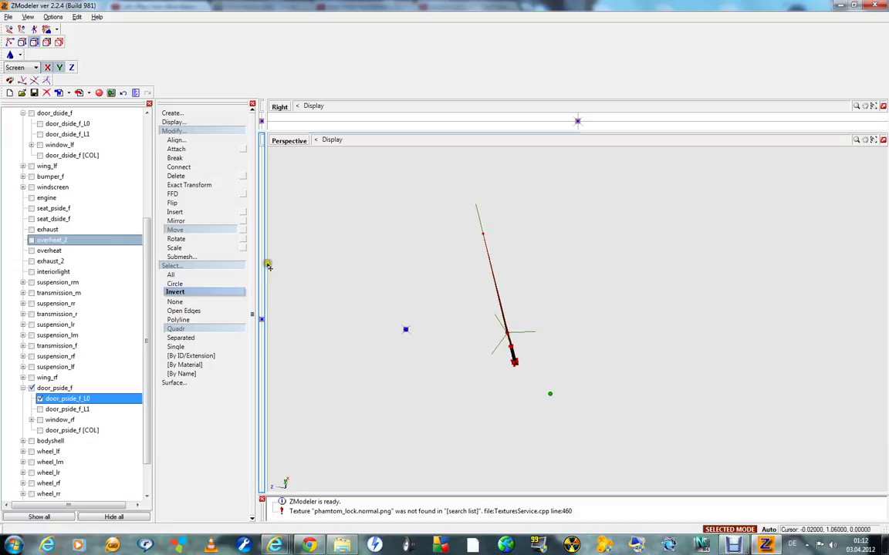
- Clear the selection, then select only the antenna tip and move it down close to the middle joint
click(211, 300)
click(177, 329)
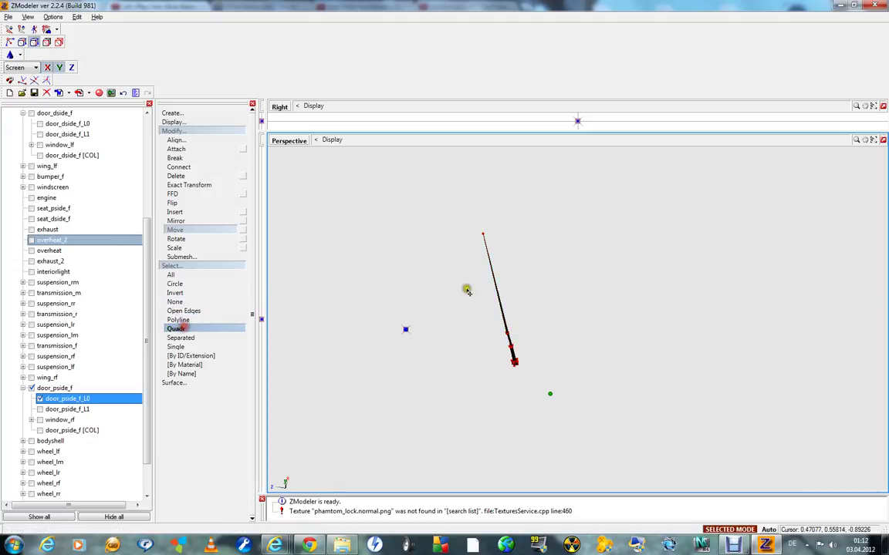
right_drag(487, 249, 511, 203)
drag(513, 204, 522, 243)
right_drag(522, 243, 519, 238)
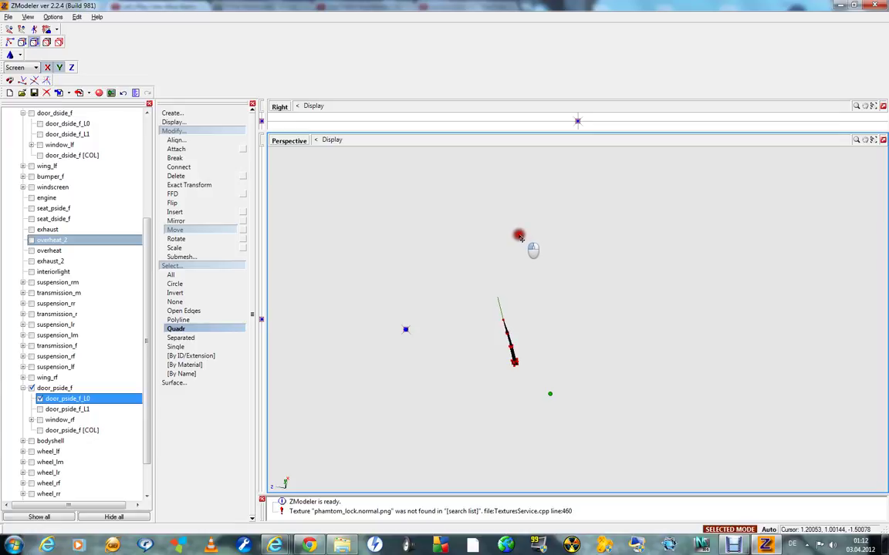
- Shift the antenna tip sideways to line it up over the shaft
right_drag(520, 237, 486, 329)
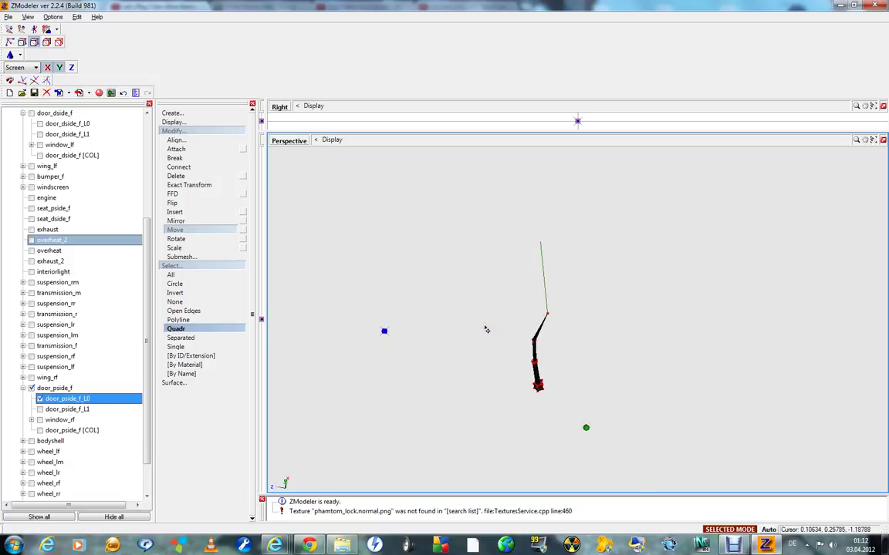
click(197, 239)
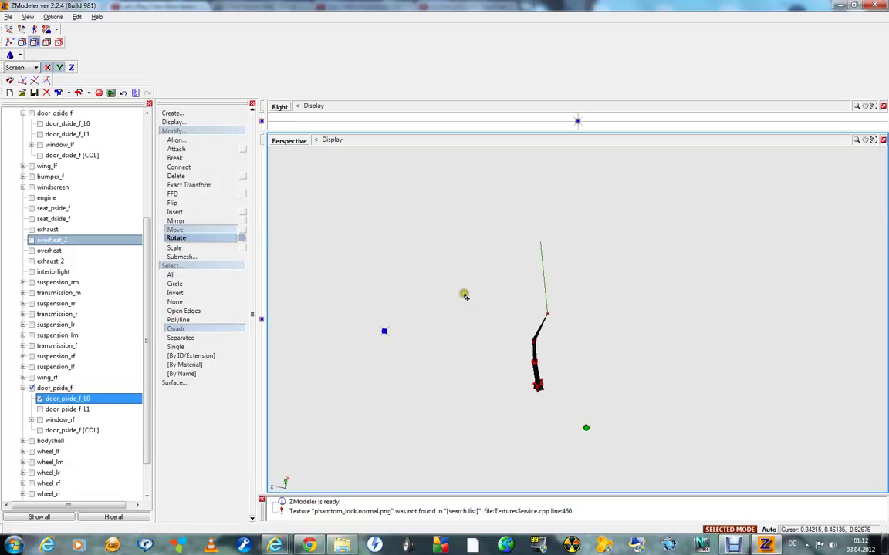
drag(464, 296, 462, 297)
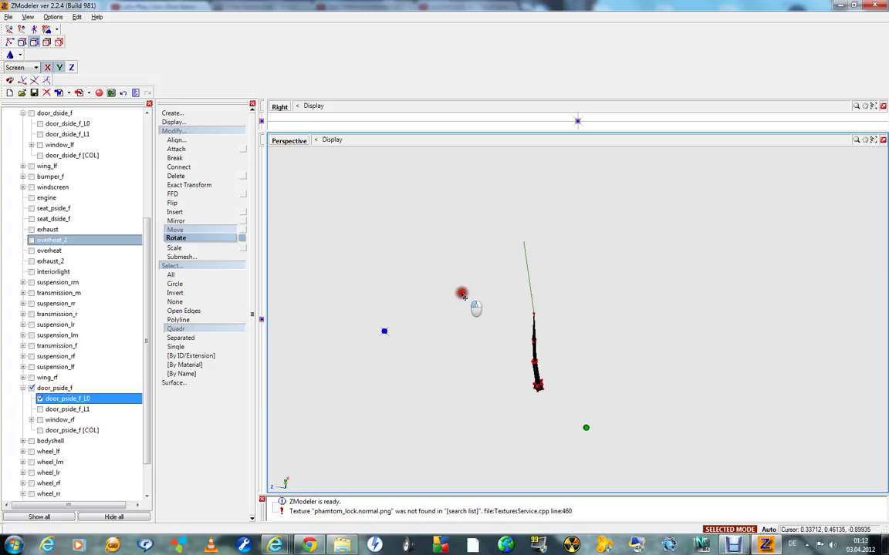
click(175, 230)
click(174, 246)
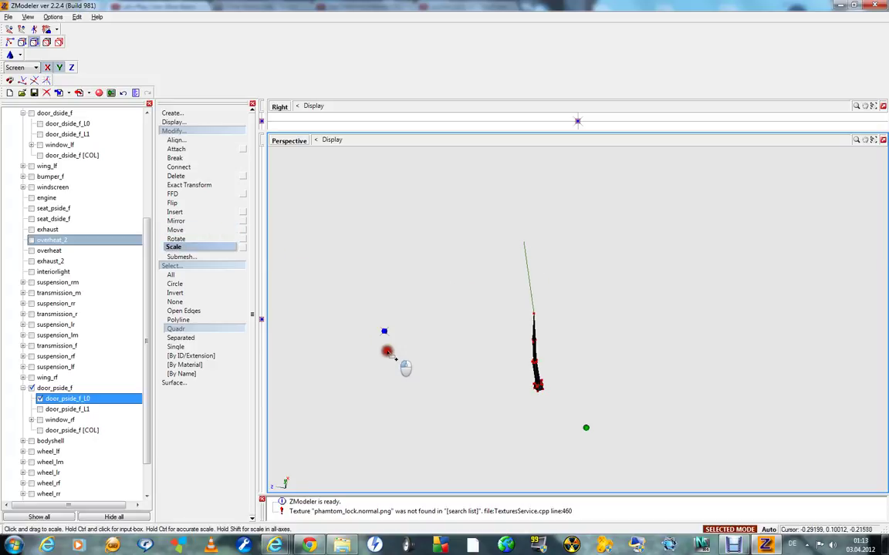
- View the antenna from another side and move its stray tip back toward the middle joint
drag(389, 352, 373, 354)
scroll(422, 385, down, 4)
scroll(340, 382, up, 1)
scroll(338, 382, up, 1)
middle_drag(354, 335, 373, 302)
click(230, 287)
click(175, 238)
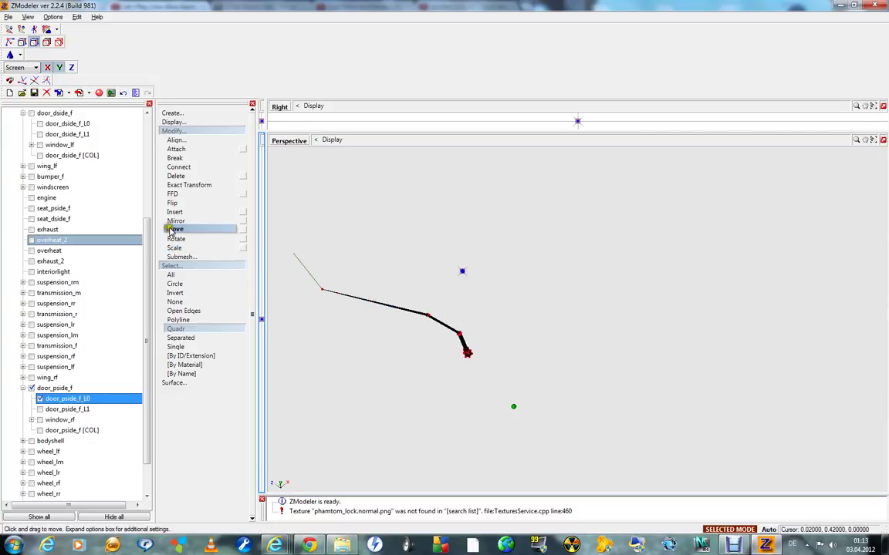
drag(440, 216, 469, 225)
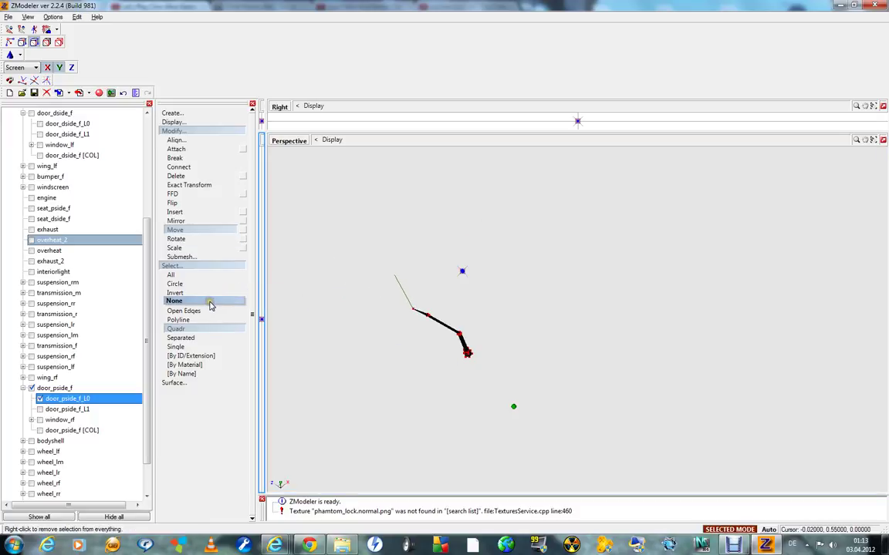
- Clear the selection, then select the antenna sections above the base and try to reposition them
click(199, 231)
click(198, 299)
right_click(326, 327)
click(215, 335)
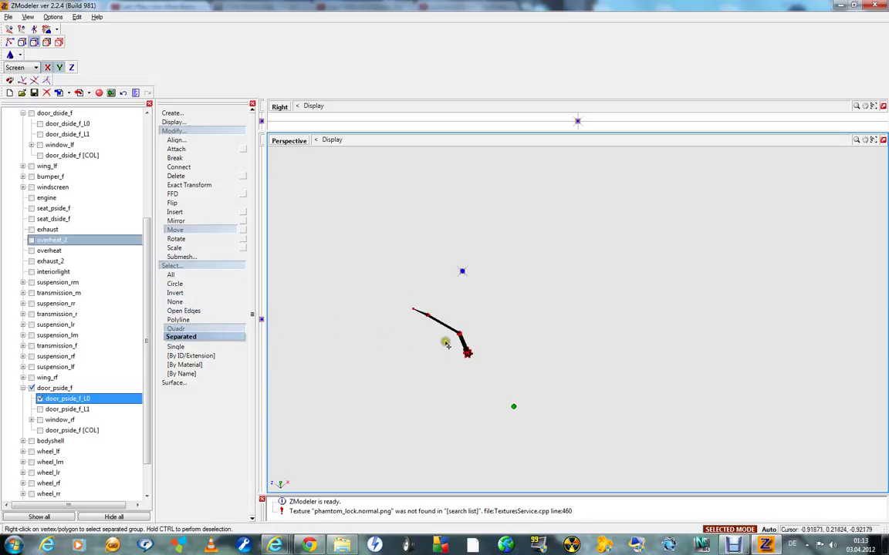
right_click(447, 343)
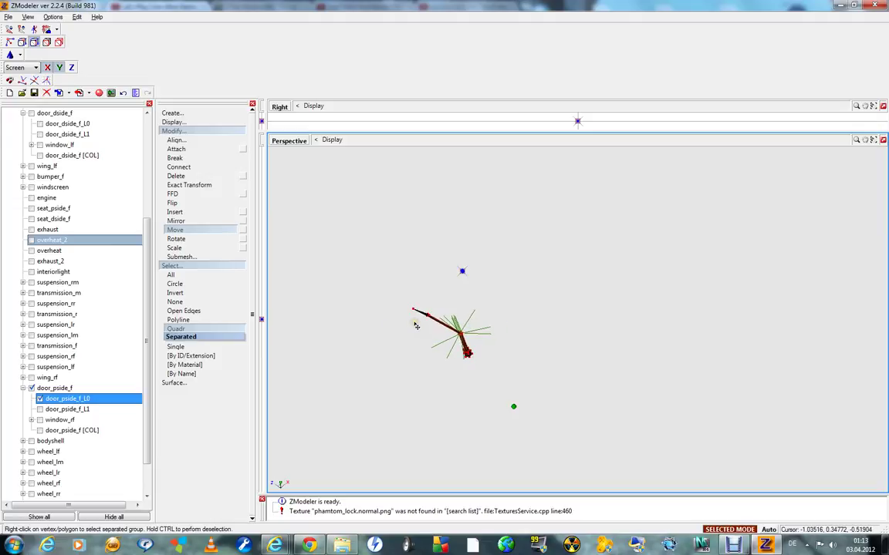
right_drag(416, 324, 452, 286)
drag(451, 284, 456, 291)
middle_drag(455, 289, 471, 435)
drag(471, 436, 470, 435)
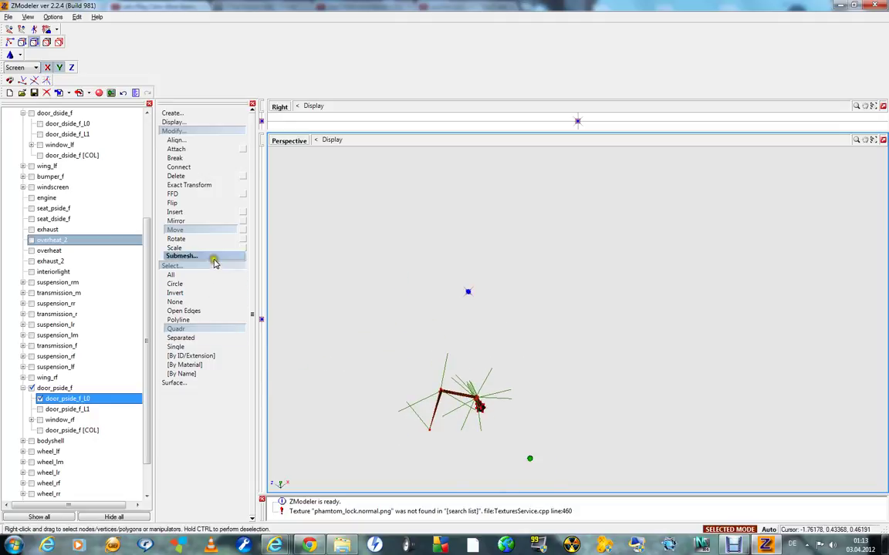
- Check the bent antenna from several sides and undo the moves made to its tip and sections
click(198, 230)
drag(337, 289, 331, 286)
scroll(518, 356, down, 4)
scroll(422, 341, up, 4)
drag(423, 342, 437, 343)
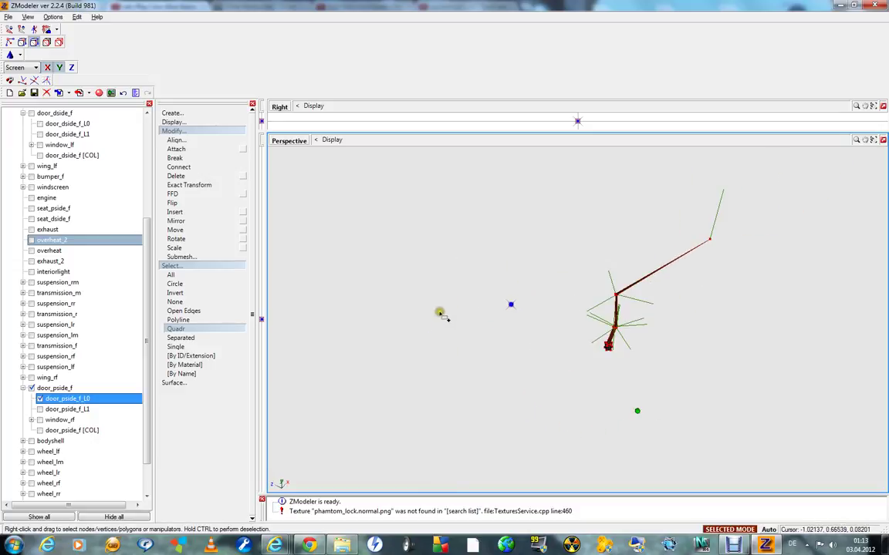
drag(422, 293, 427, 303)
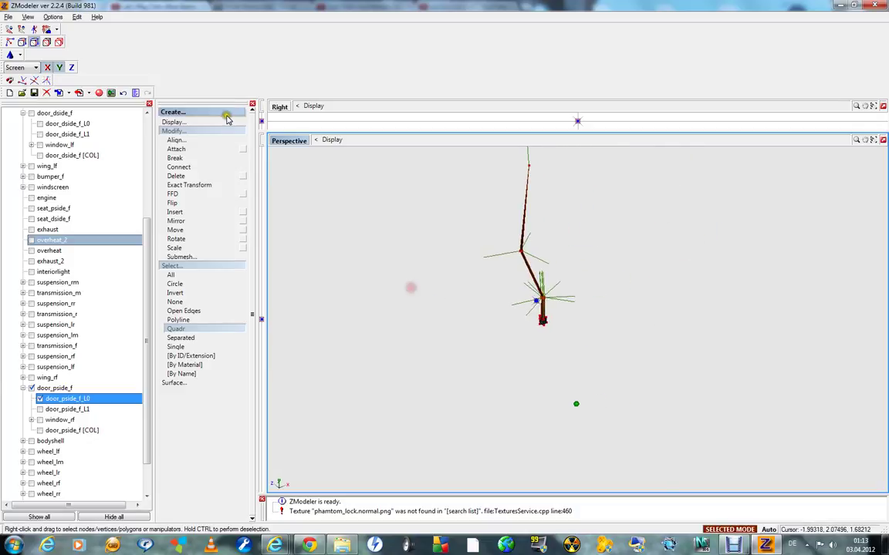
click(125, 92)
click(125, 92)
click(125, 92)
click(125, 92)
click(125, 92)
click(125, 92)
click(125, 91)
click(125, 91)
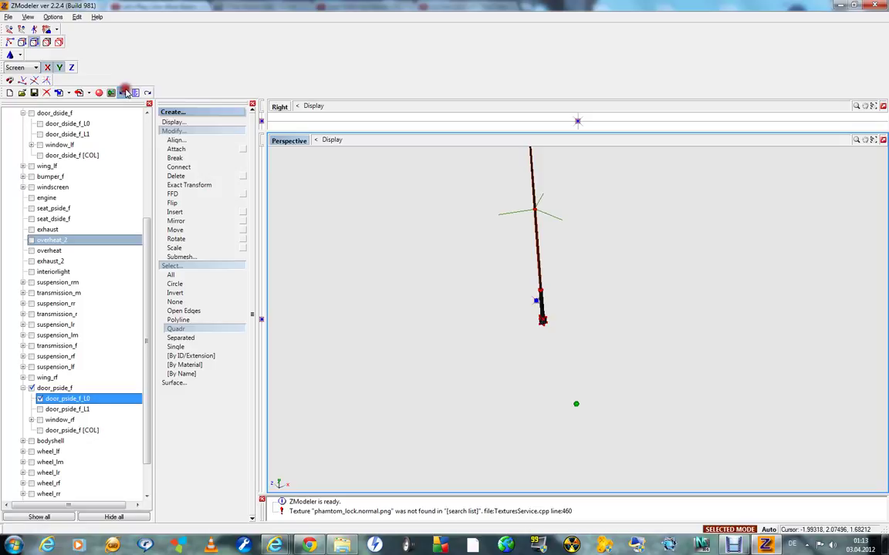
- Clear the selection, select only the antenna tip and lower it to just above the middle joint
scroll(516, 258, down, 3)
drag(510, 269, 463, 258)
click(191, 230)
click(199, 311)
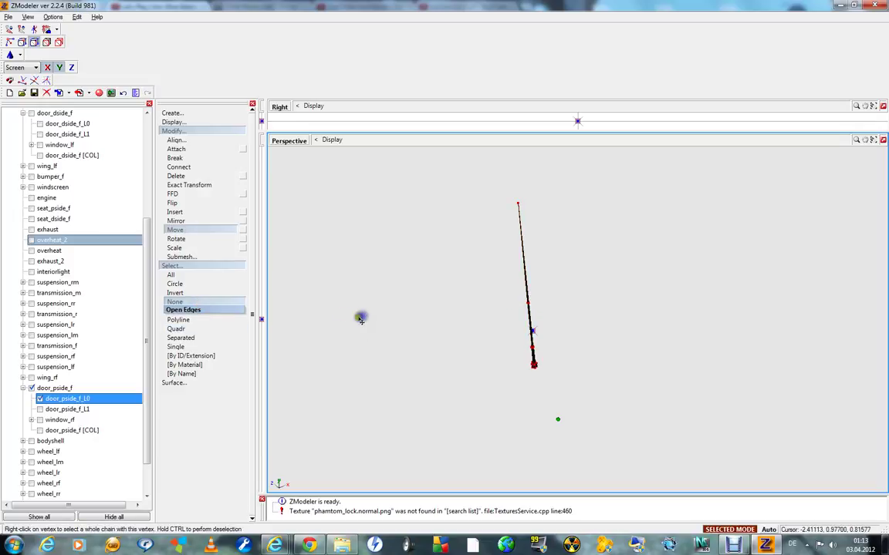
click(222, 329)
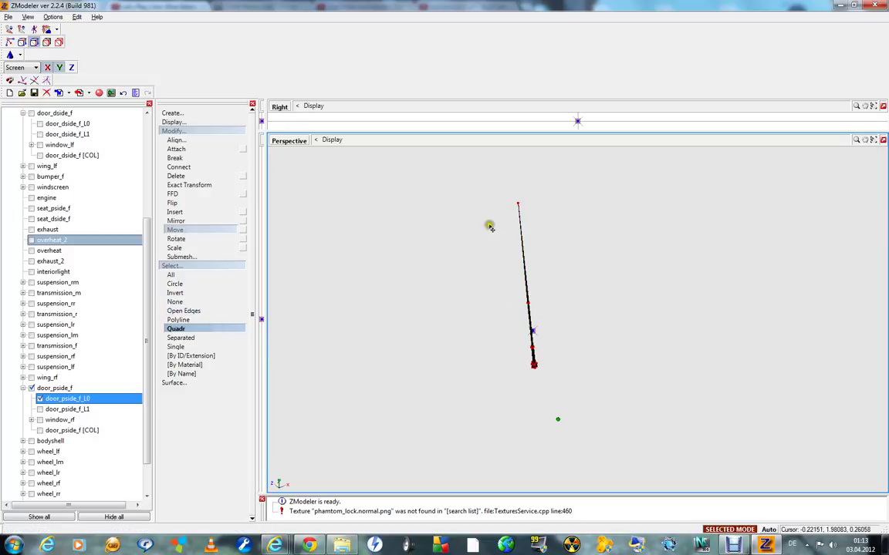
drag(543, 180, 549, 226)
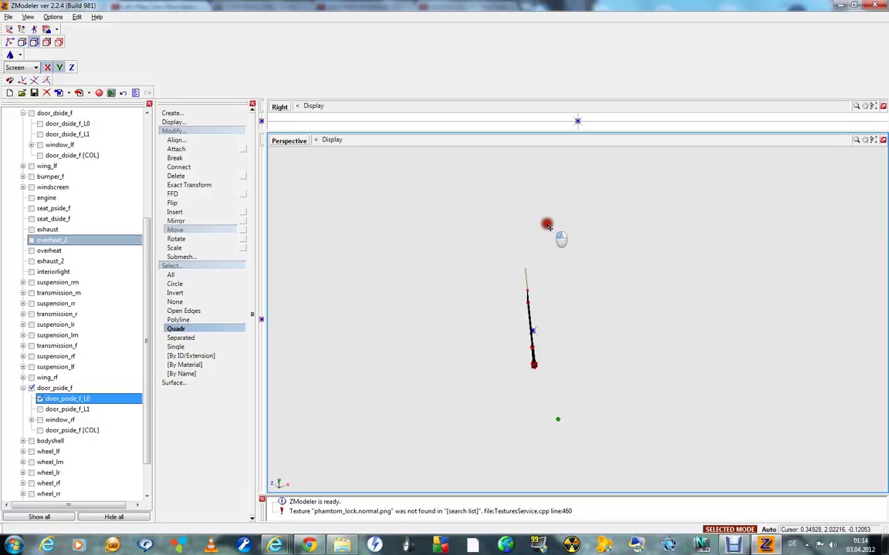
drag(544, 225, 545, 225)
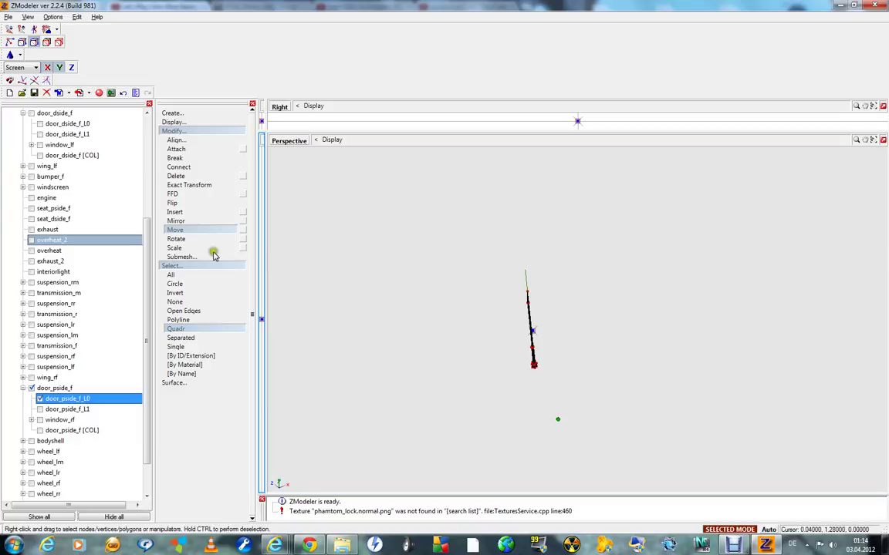
- Orbit to a side where the tip sits off the shaft and move it directly above the middle joint
click(174, 247)
drag(391, 312, 542, 310)
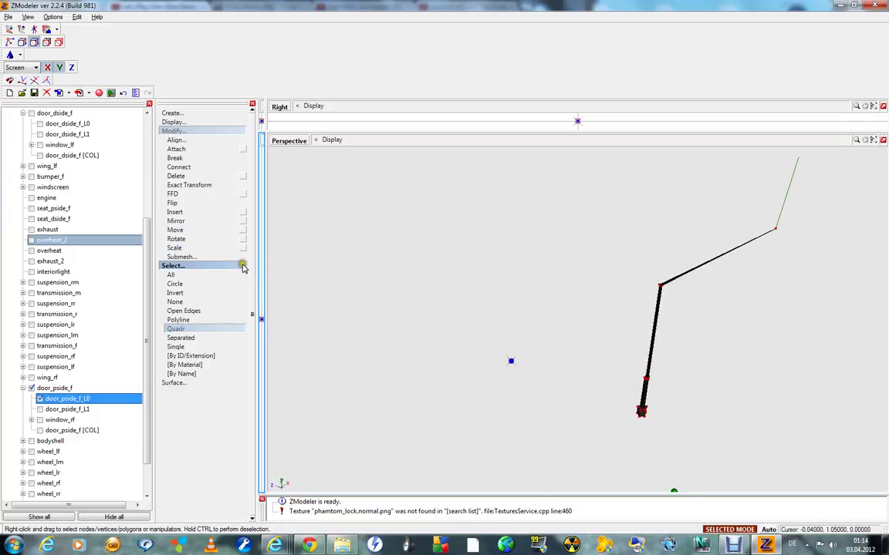
click(210, 230)
drag(574, 272, 543, 287)
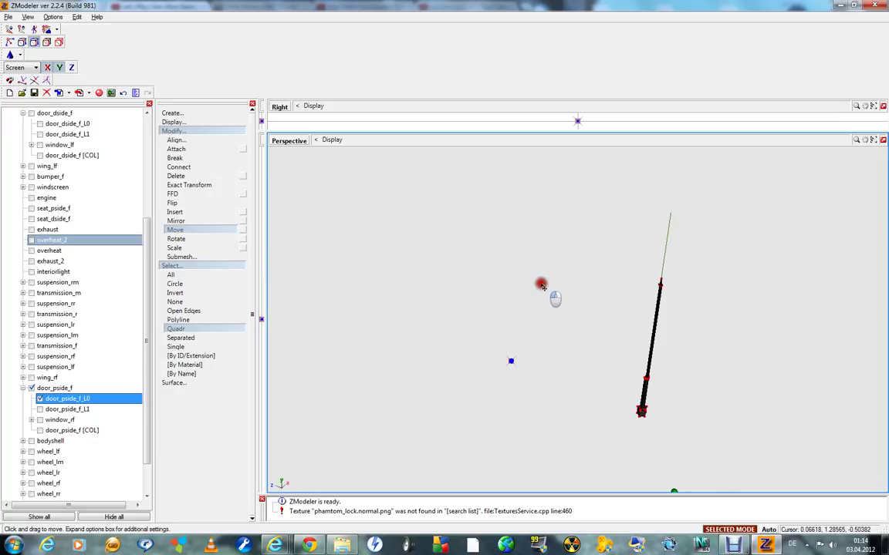
- Turn the view to the opposite side and move the antenna tip back toward the shaft
click(194, 230)
drag(443, 295, 430, 295)
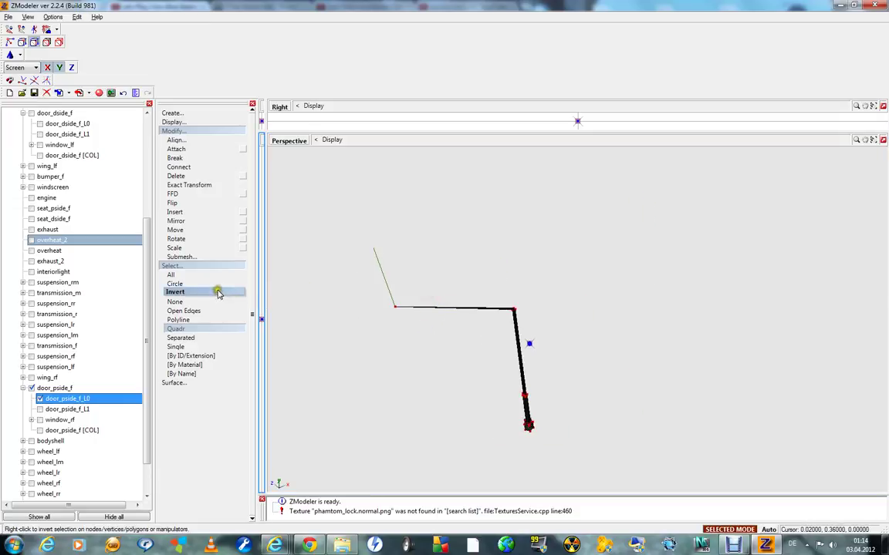
click(216, 231)
drag(362, 341, 399, 339)
- Delete the polygons of the thin bent segment above the antenna's upper joint, one by one
click(218, 234)
drag(419, 376, 668, 394)
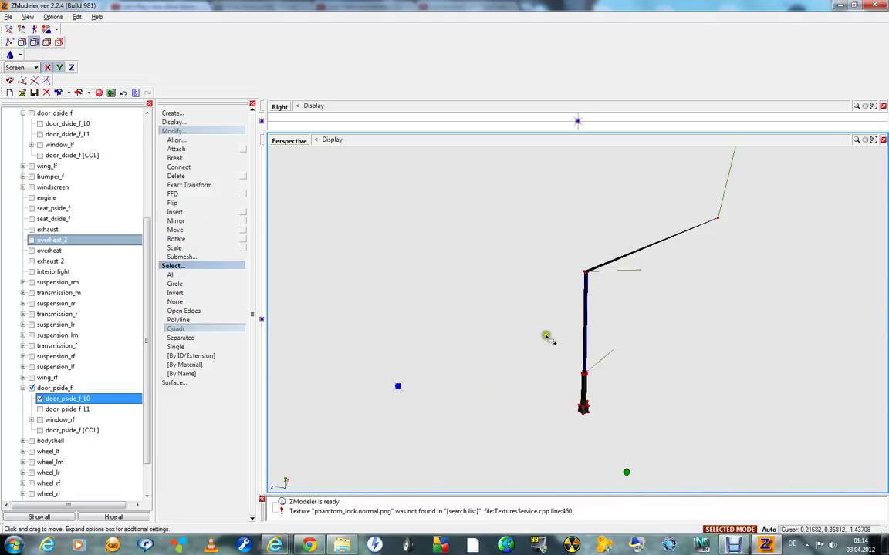
click(202, 230)
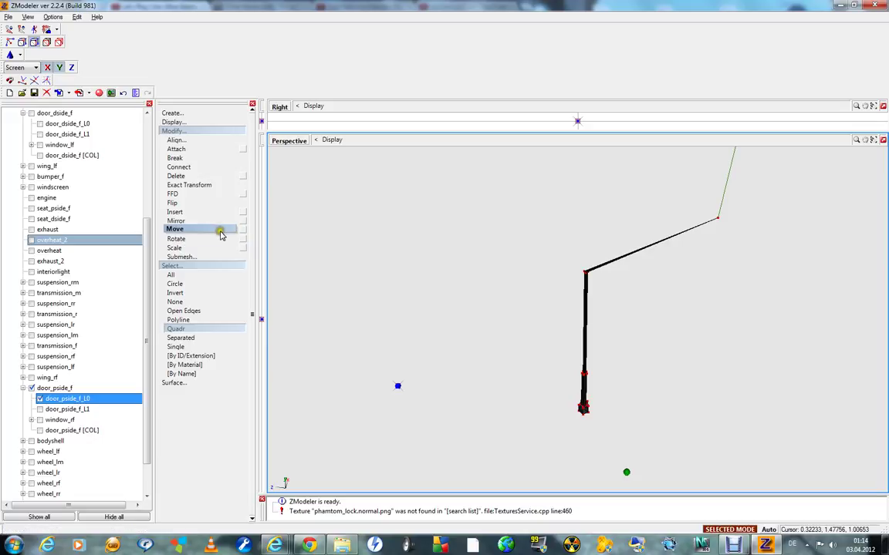
right_click(719, 219)
mouse_move(748, 234)
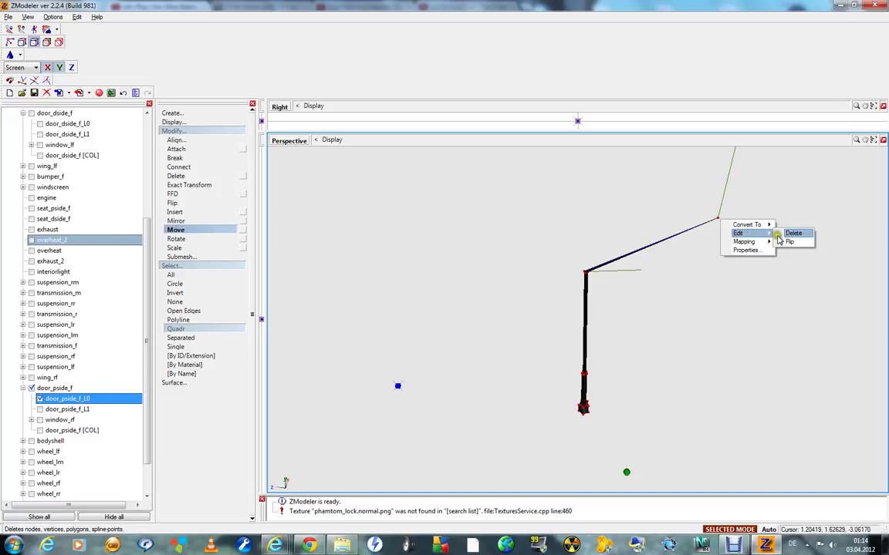
click(780, 236)
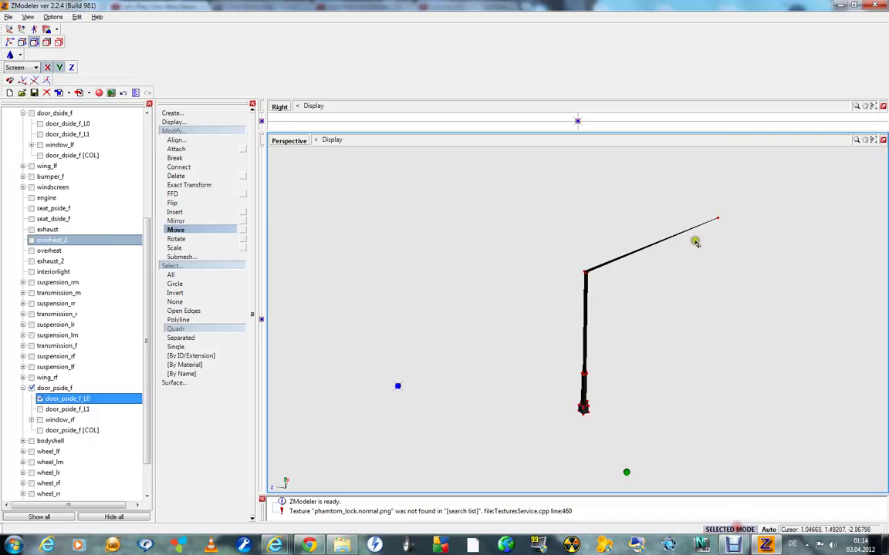
right_click(719, 221)
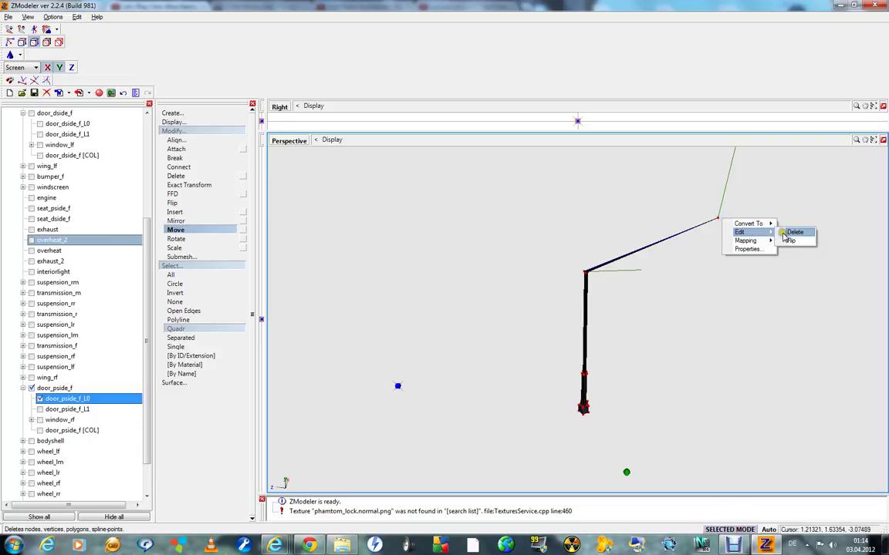
click(787, 231)
right_click(719, 221)
mouse_move(740, 232)
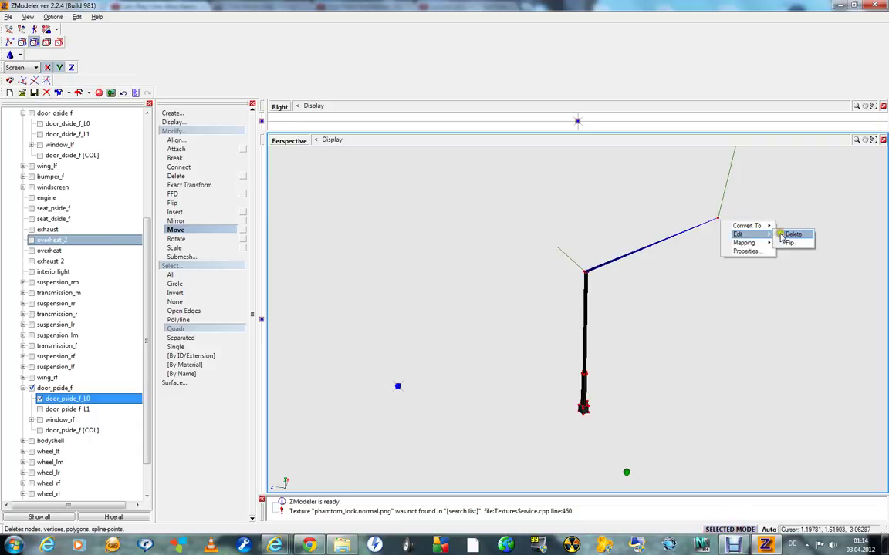
click(783, 233)
right_click(719, 221)
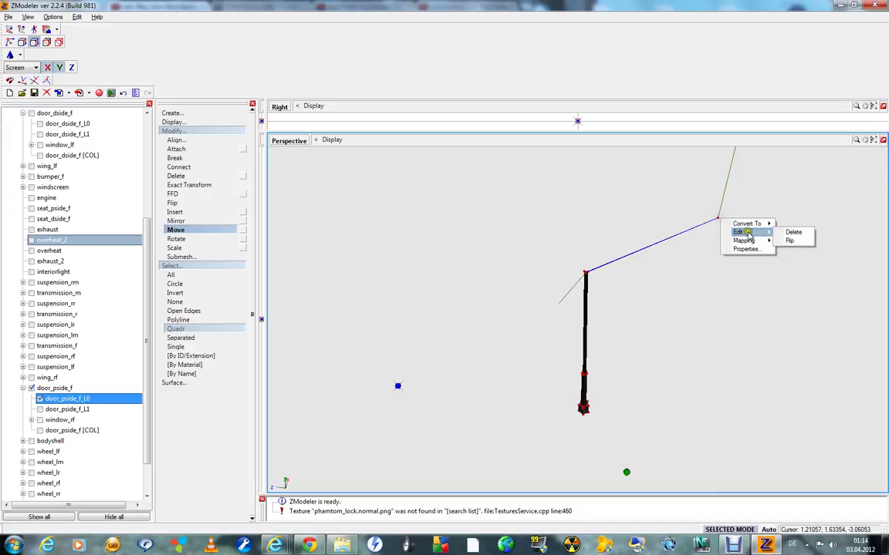
click(785, 232)
scroll(626, 312, up, 1)
scroll(626, 313, down, 1)
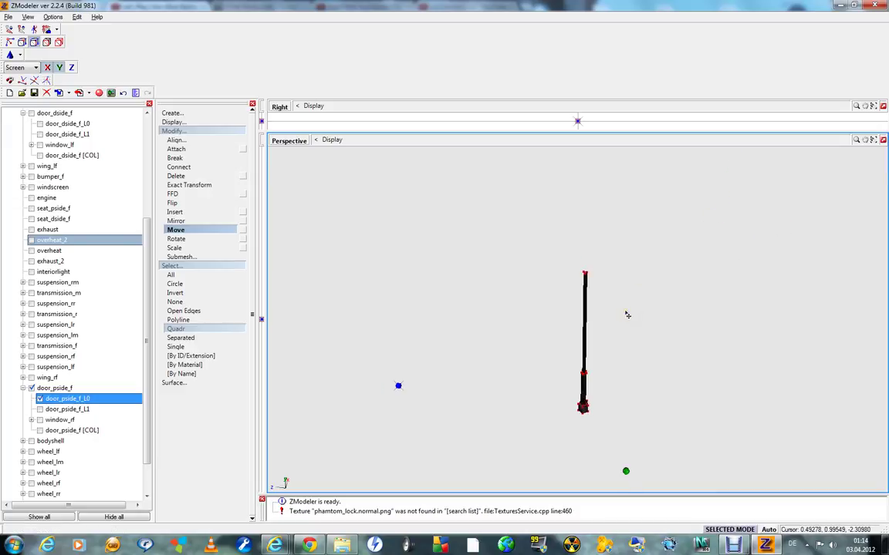
- Clear the selection, select only the vertices at the antenna's new tip and lower them toward the joint below
click(216, 308)
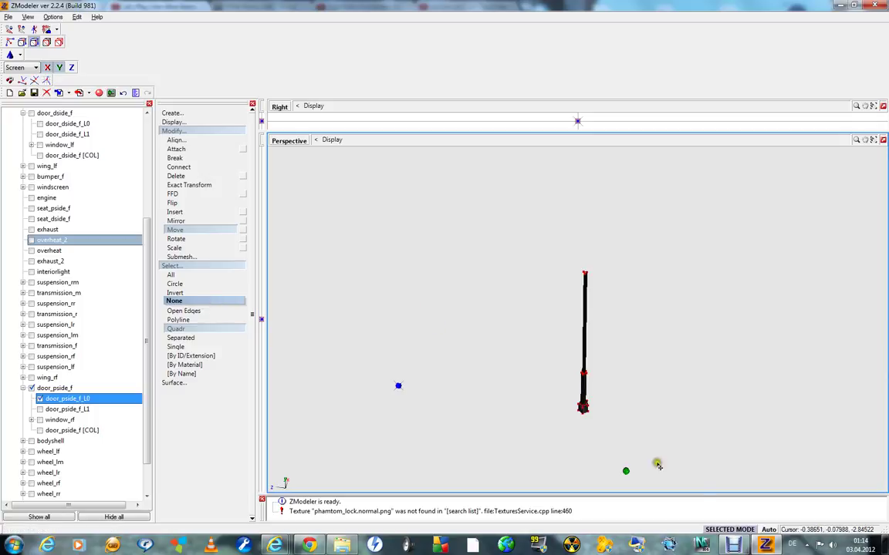
click(586, 273)
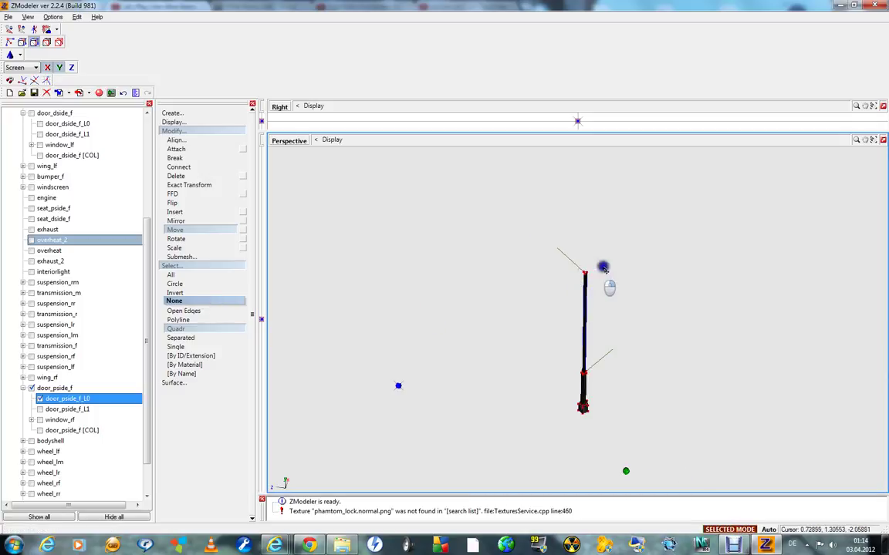
drag(625, 219, 623, 249)
click(192, 228)
drag(385, 299, 410, 300)
scroll(705, 341, up, 2)
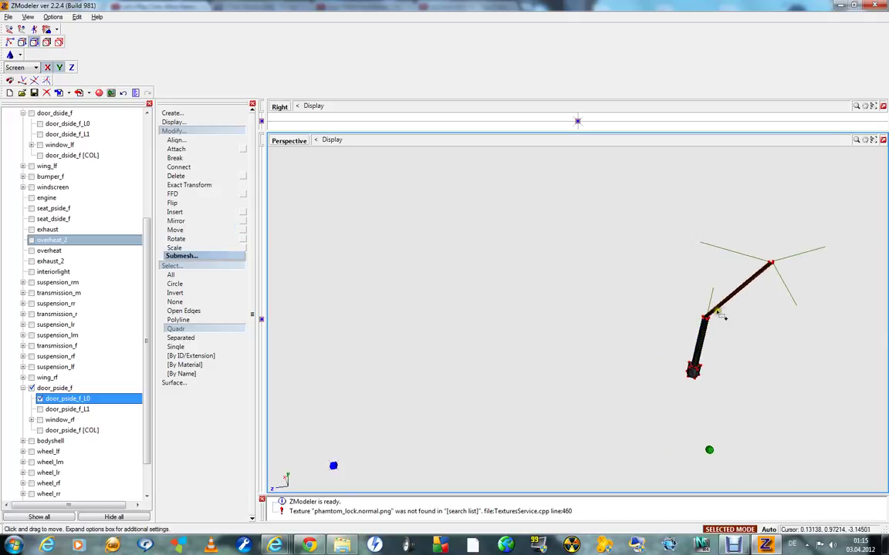
drag(729, 313, 731, 315)
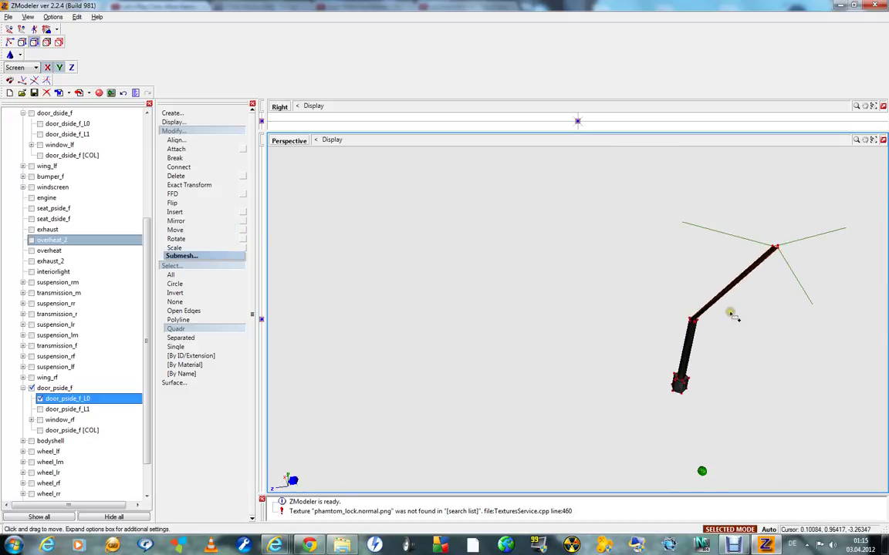
- Move the selected antenna tip sideways until the upper section continues the line of the lower shaft
click(196, 236)
drag(688, 267, 670, 271)
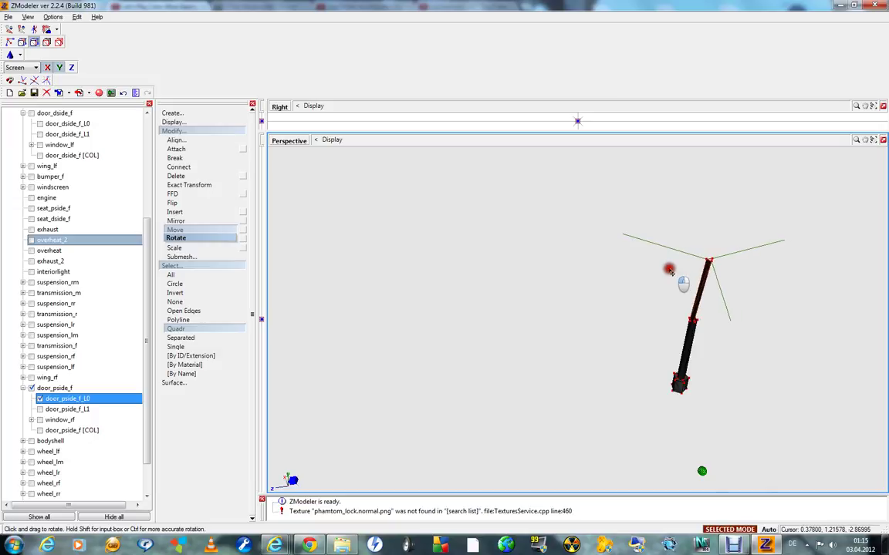
drag(669, 271, 669, 272)
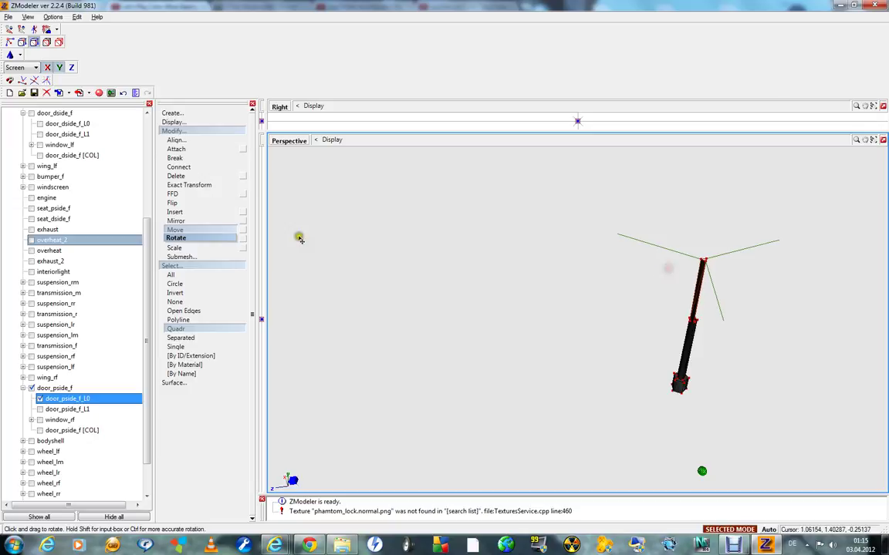
- Align the antenna tip directly above the lower shaft in a level side view
click(221, 230)
alt+drag(552, 348, 570, 356)
middle_drag(570, 357, 502, 327)
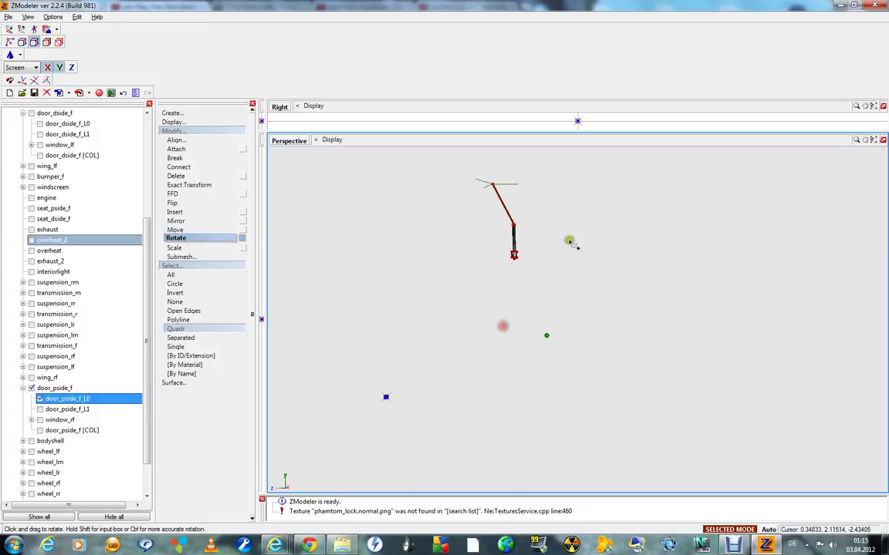
scroll(536, 165, up, 6)
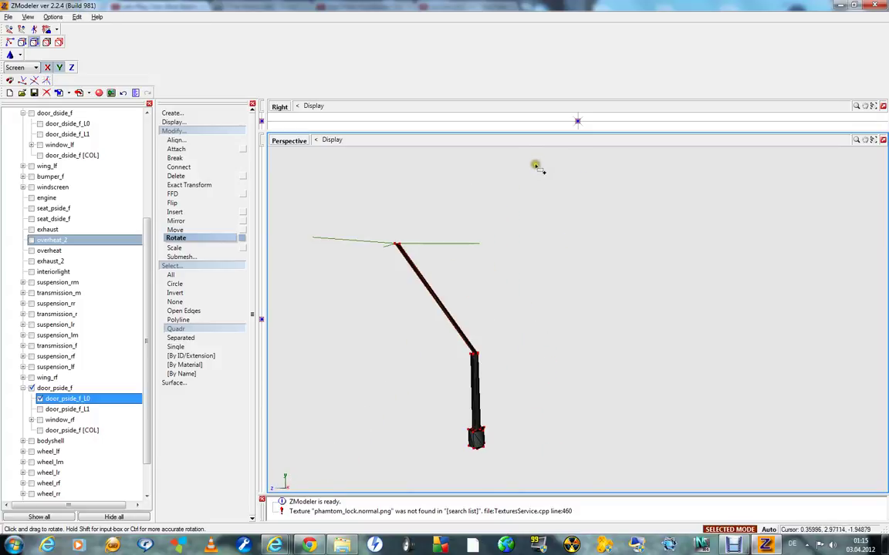
click(215, 230)
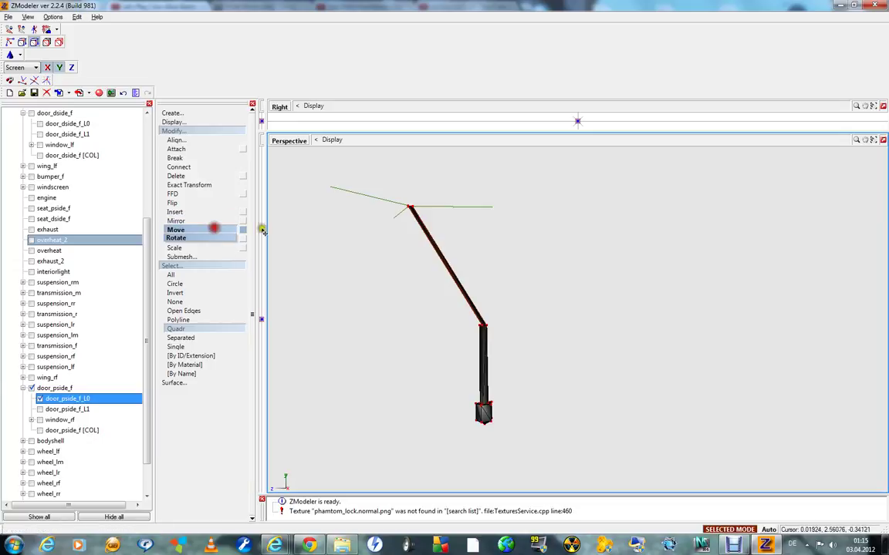
drag(420, 163, 454, 167)
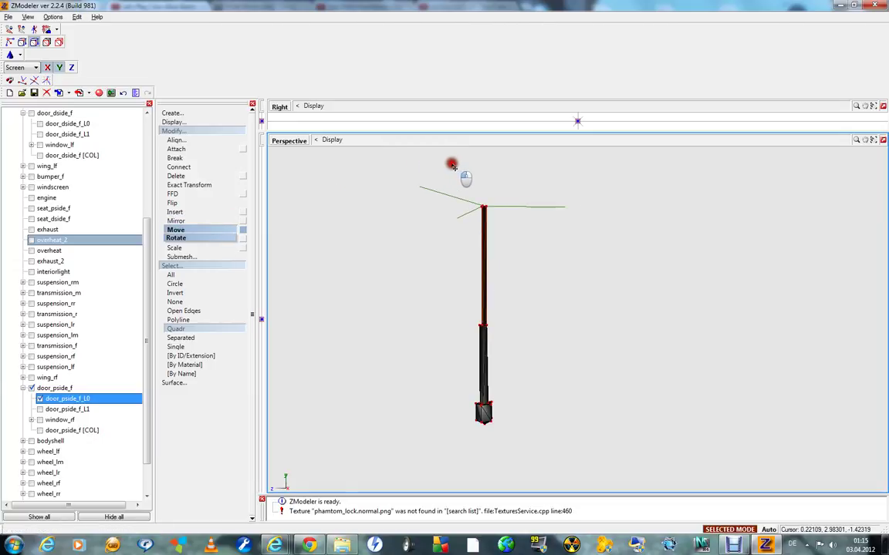
- Correct the antenna tip's remaining offset from the shaft as seen from a further side
click(199, 229)
mouse_move(377, 272)
mouse_down()
mouse_move(381, 284)
mouse_move(363, 274)
mouse_up()
drag(403, 321, 310, 282)
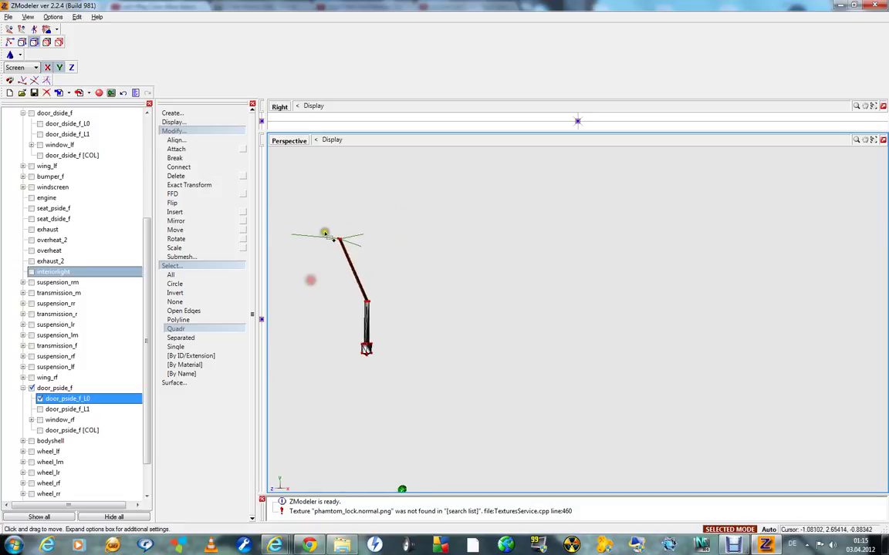
scroll(325, 233, up, 2)
click(209, 230)
drag(359, 217, 380, 221)
- Lower the antenna tip to just above the joint, centred over the shaft
click(204, 239)
drag(531, 312, 417, 290)
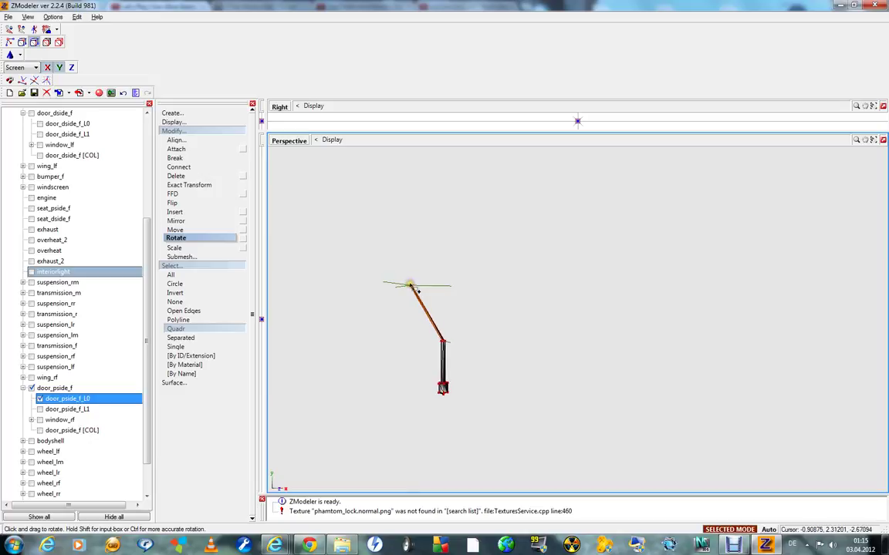
click(214, 229)
drag(436, 249, 481, 297)
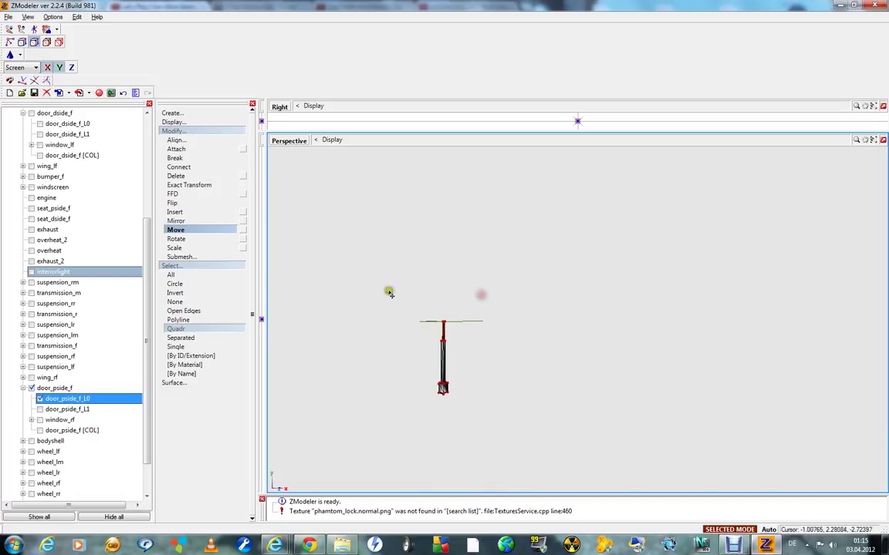
- Delete the polygons of the short leaning section above the joint, one by one
click(193, 230)
scroll(421, 359, up, 5)
alt+drag(421, 359, 410, 356)
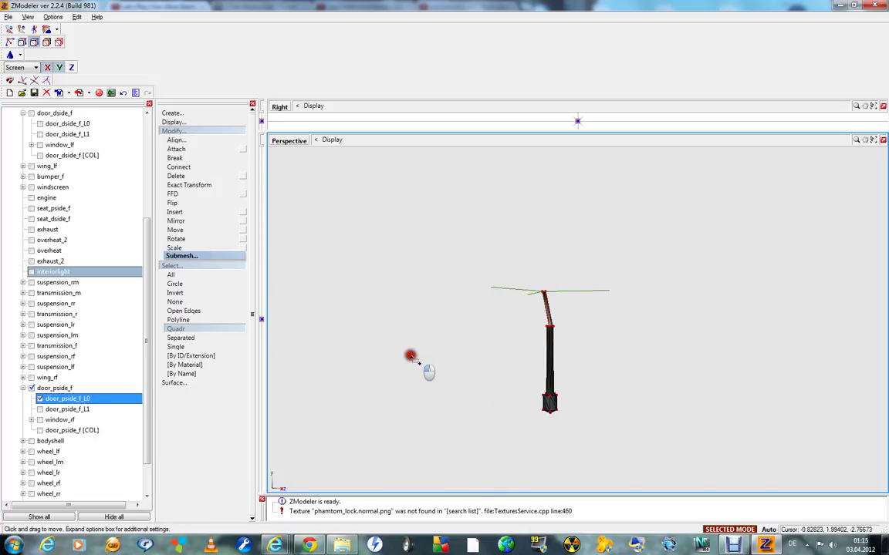
middle_drag(411, 357, 400, 350)
middle_drag(705, 384, 699, 381)
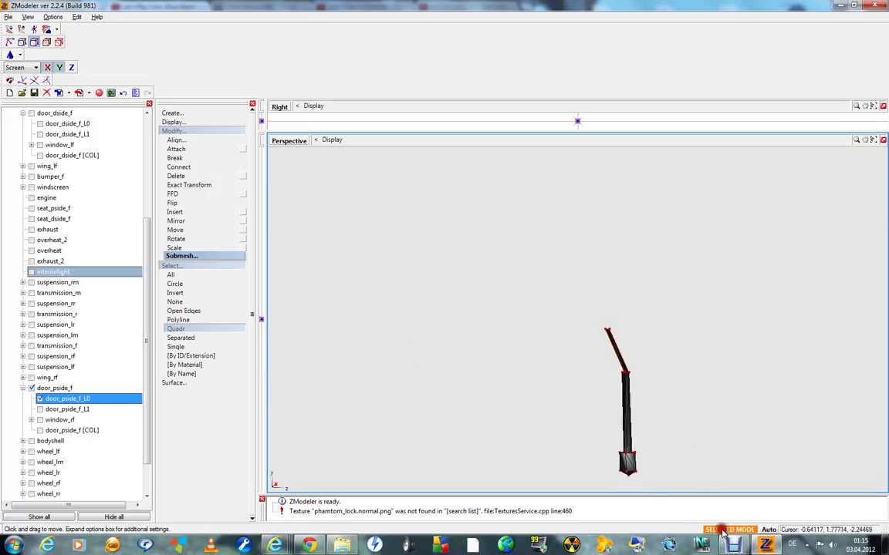
right_click(607, 330)
click(674, 344)
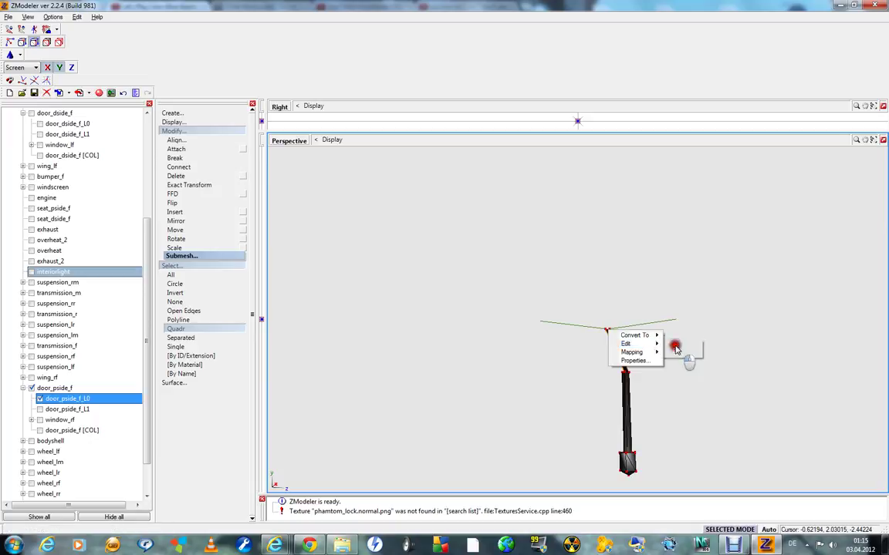
right_click(609, 329)
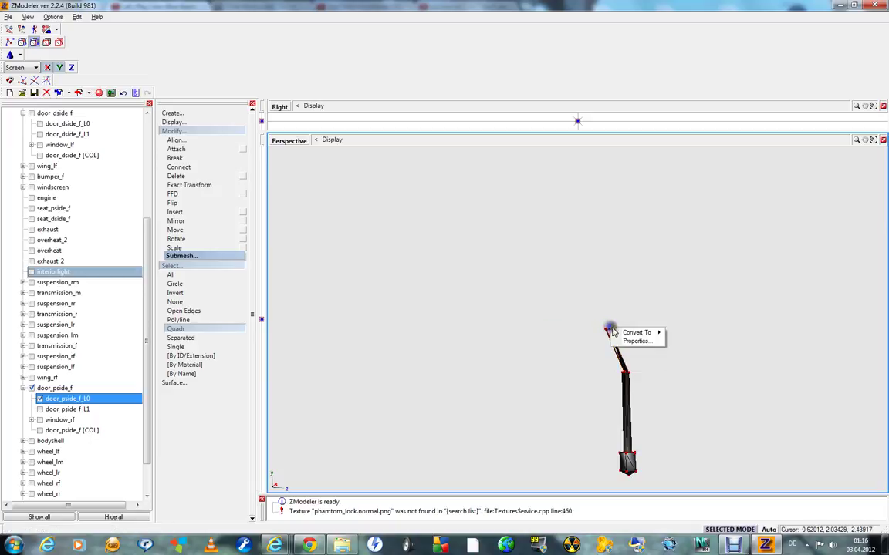
middle_drag(633, 312, 631, 310)
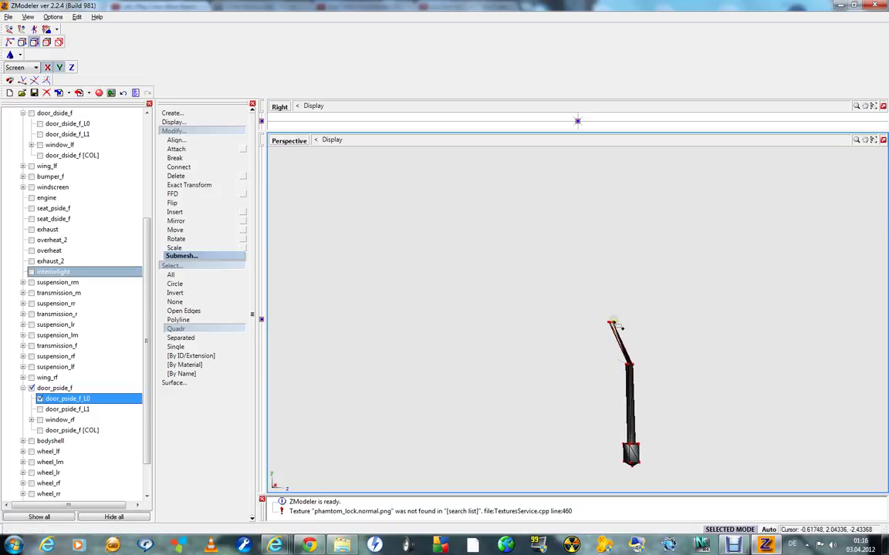
right_click(617, 327)
click(673, 337)
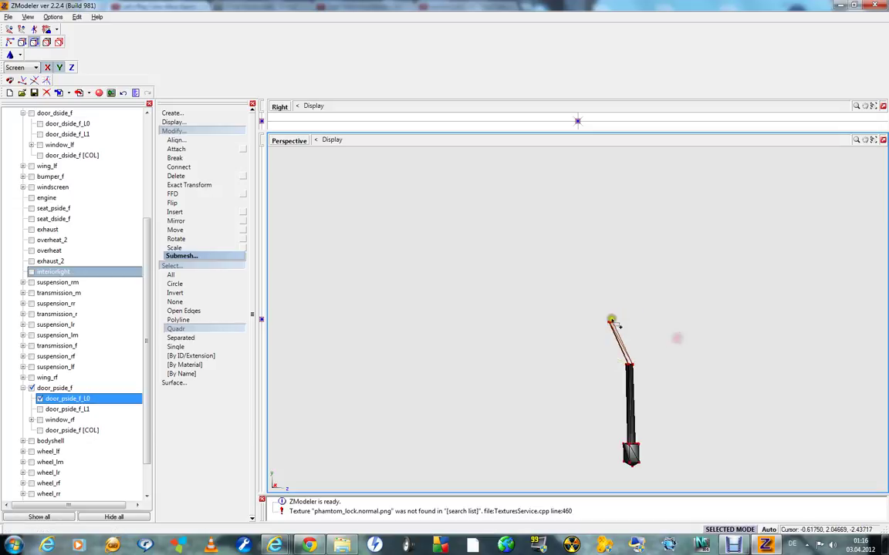
right_click(613, 328)
mouse_move(638, 335)
click(671, 336)
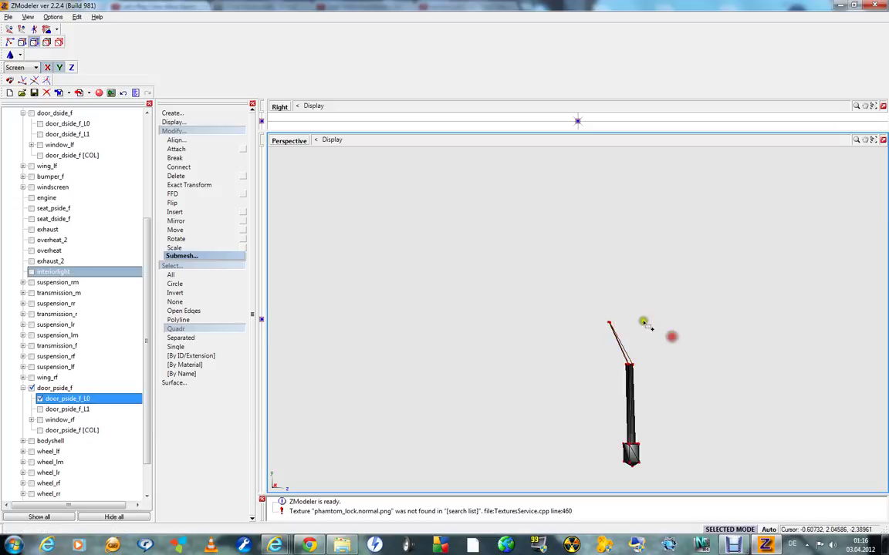
right_click(615, 327)
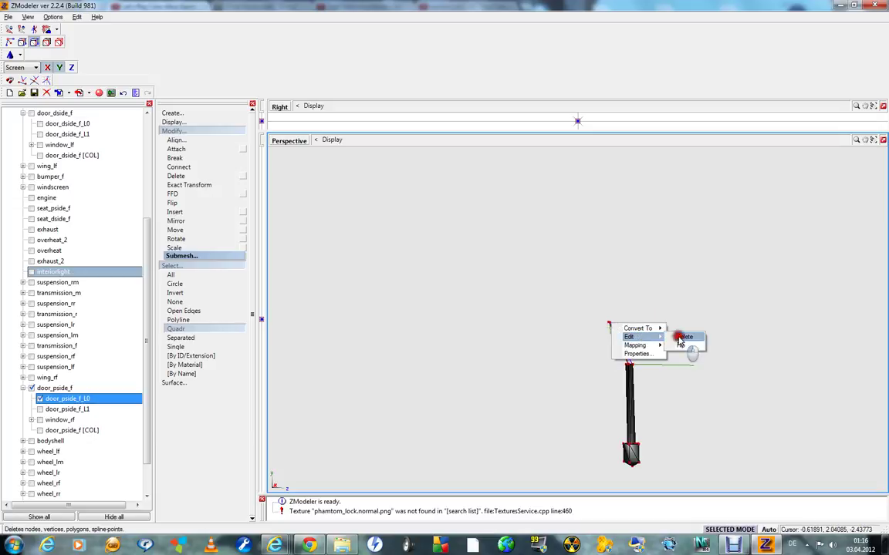
click(678, 336)
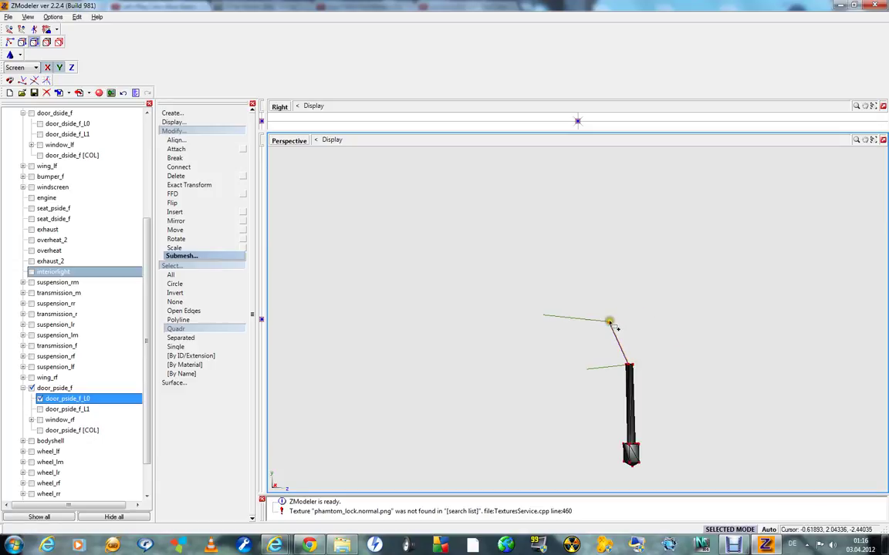
right_click(611, 328)
mouse_move(626, 336)
click(679, 337)
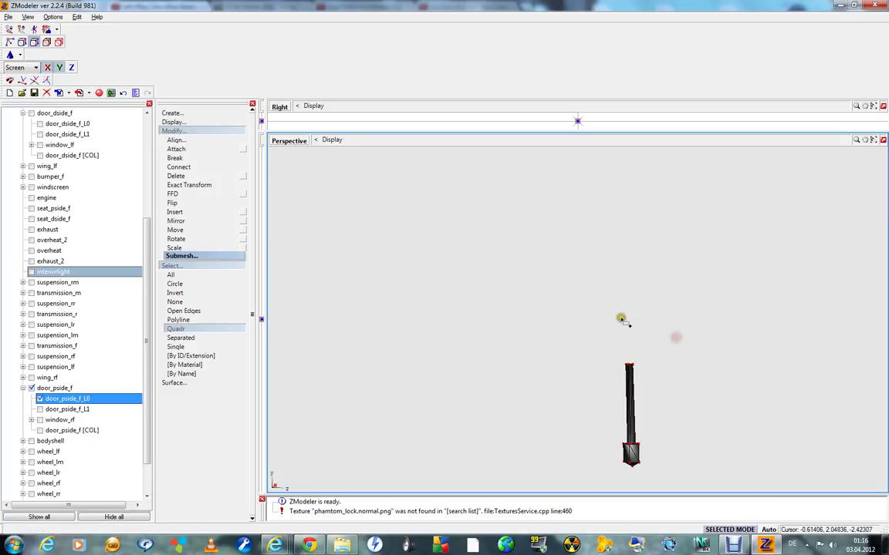
- Examine the top end of the shortened antenna shaft up close
scroll(620, 319, down, 1)
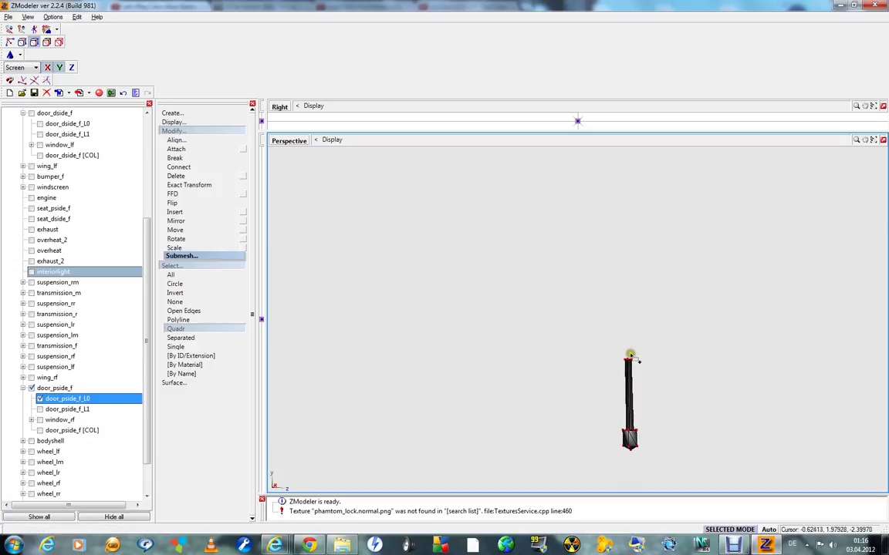
click(208, 263)
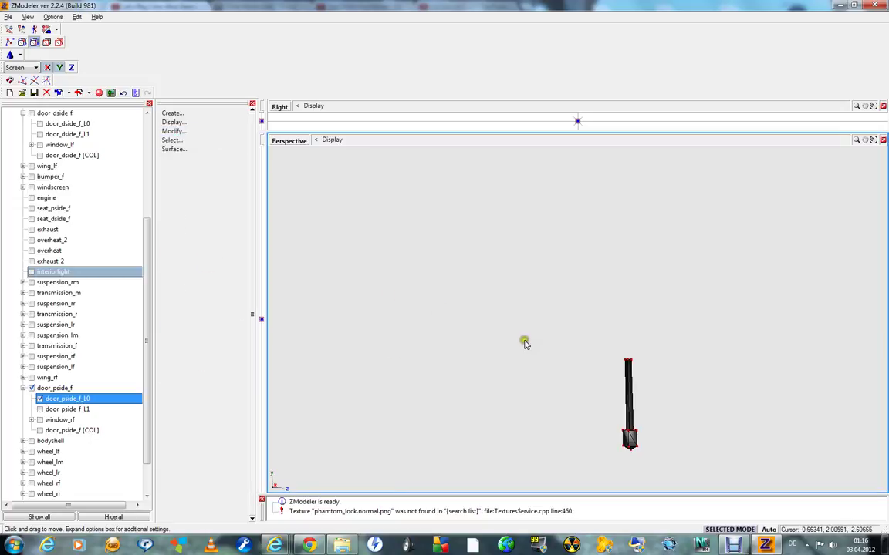
scroll(525, 342, down, 2)
mouse_move(525, 302)
middle_down()
mouse_move(535, 327)
mouse_move(501, 299)
mouse_move(518, 160)
mouse_move(518, 174)
middle_up()
scroll(518, 300, up, 1)
scroll(518, 175, up, 5)
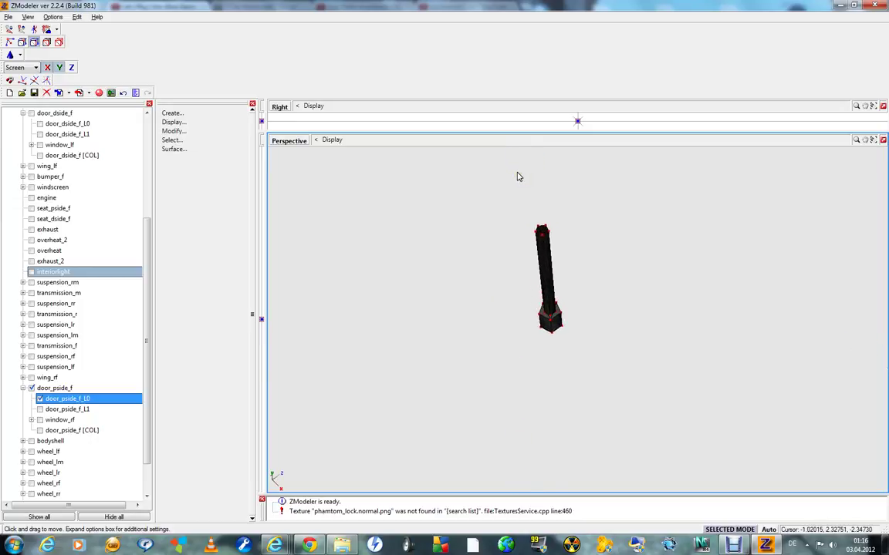
scroll(518, 176, up, 1)
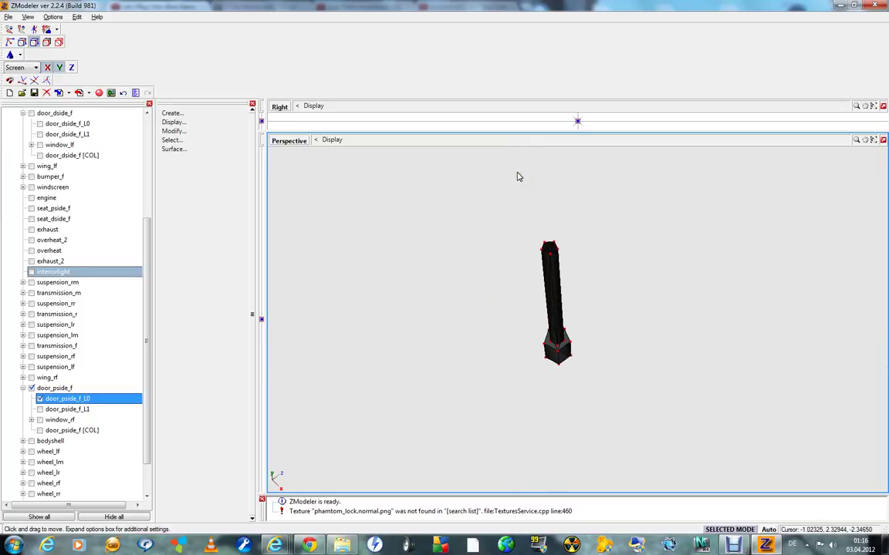
- Enlarge the Right view to fill the viewport area in place of the Perspective view
click(183, 132)
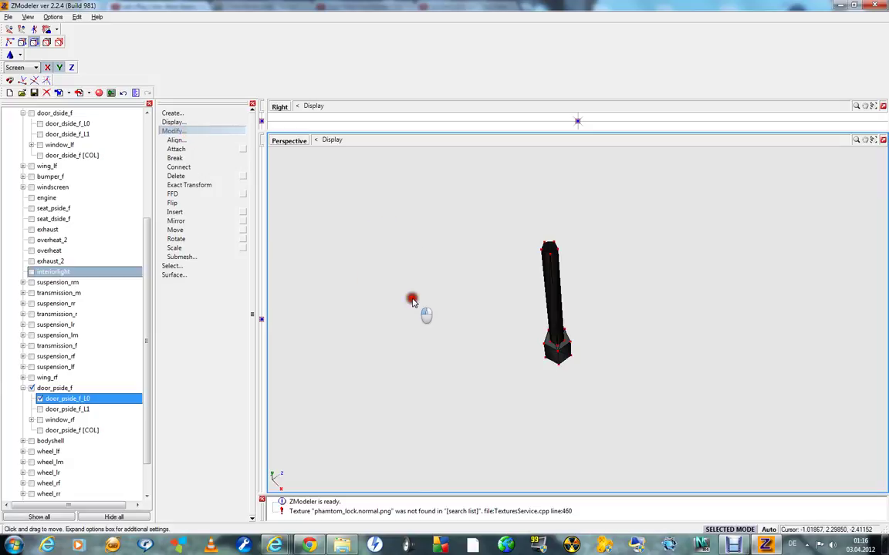
alt+drag(412, 299, 414, 306)
scroll(494, 390, down, 3)
middle_drag(527, 189, 504, 216)
scroll(501, 222, up, 2)
scroll(503, 223, down, 5)
scroll(505, 218, up, 2)
scroll(506, 219, down, 2)
mouse_move(507, 217)
mouse_down()
mouse_move(512, 189)
mouse_move(510, 204)
mouse_up()
scroll(492, 274, down, 3)
drag(516, 139, 501, 495)
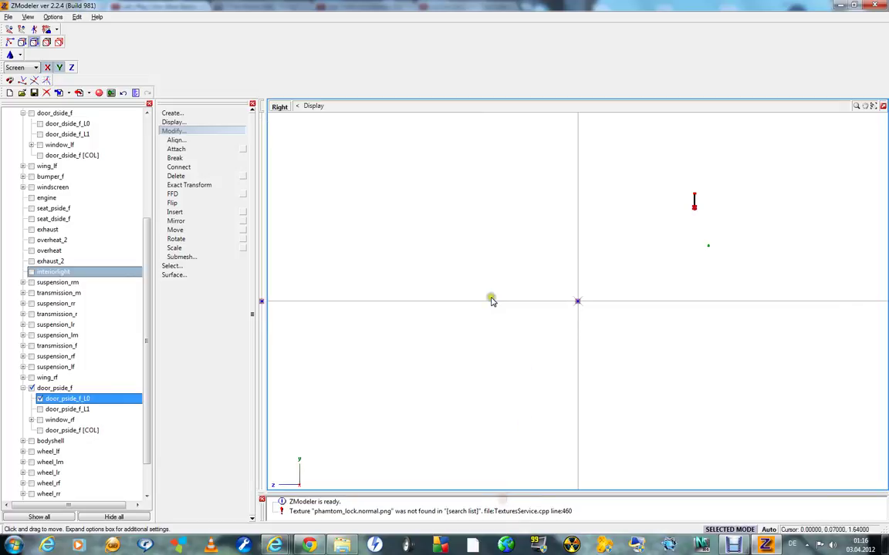
- Examine the shortened antenna's wireframe up close in the Right view and in the Front view
scroll(725, 200, up, 5)
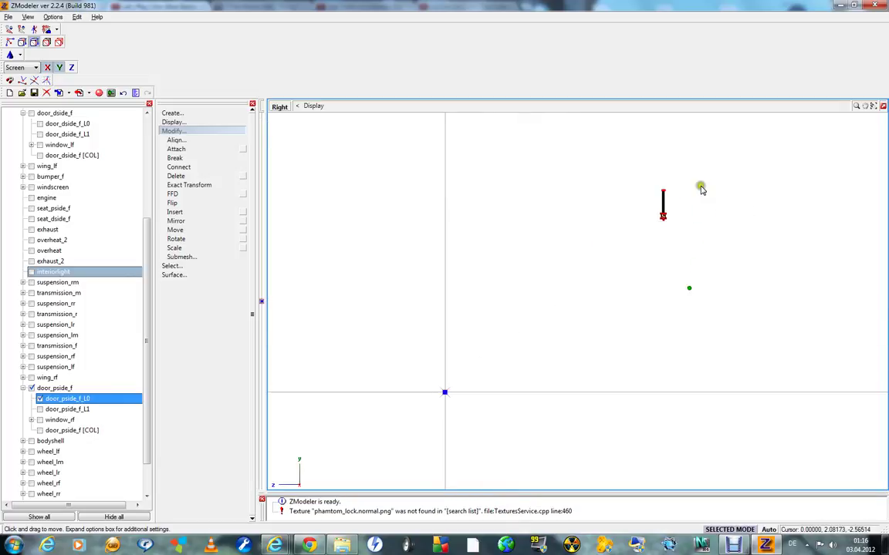
scroll(692, 183, up, 5)
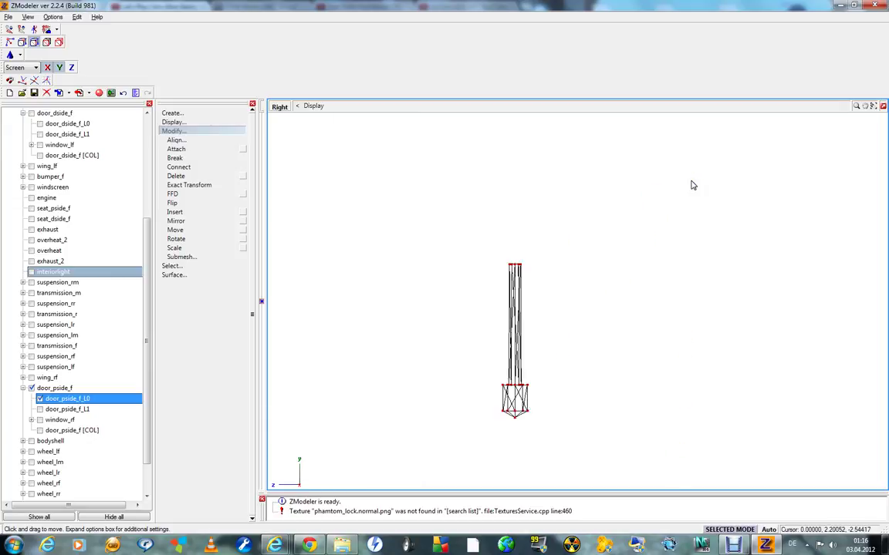
scroll(445, 250, up, 4)
scroll(481, 244, down, 3)
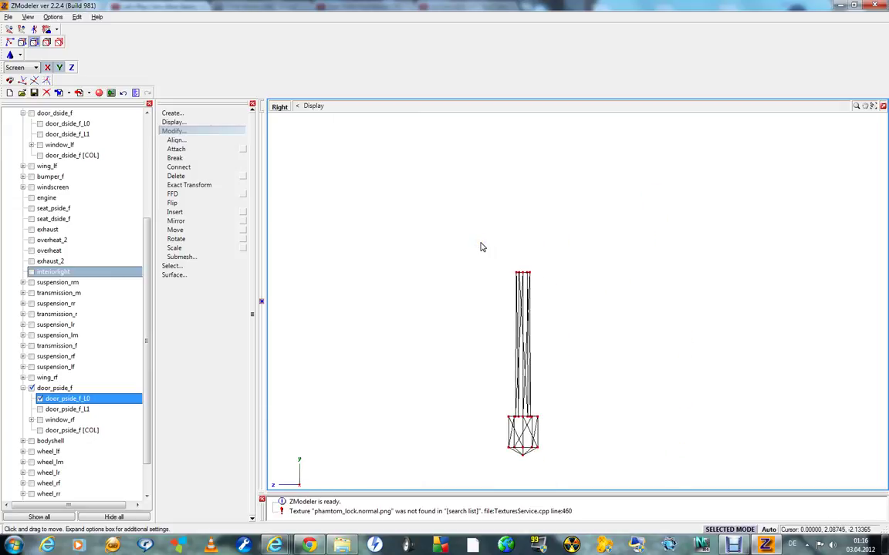
click(281, 109)
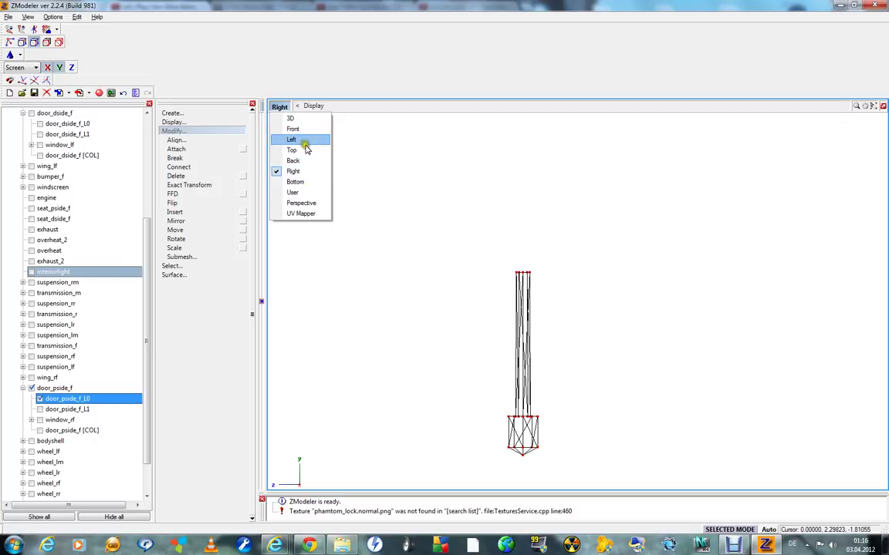
click(308, 130)
scroll(492, 188, up, 6)
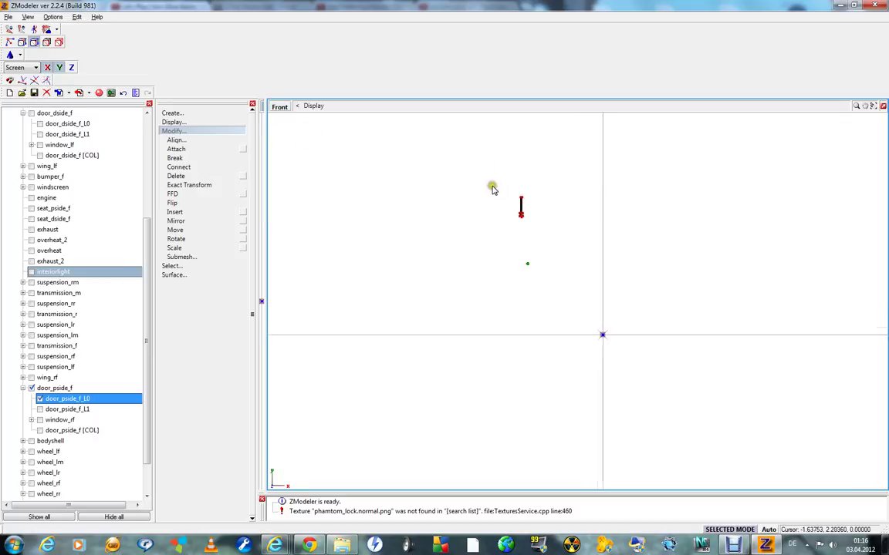
scroll(492, 190, up, 1)
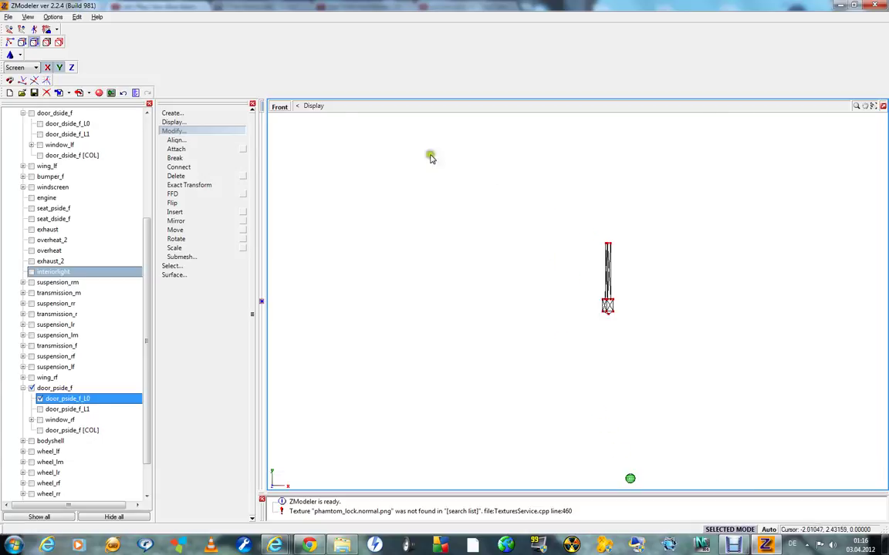
- Examine the antenna's pentagonal cross-section from below in the Bottom view
click(279, 107)
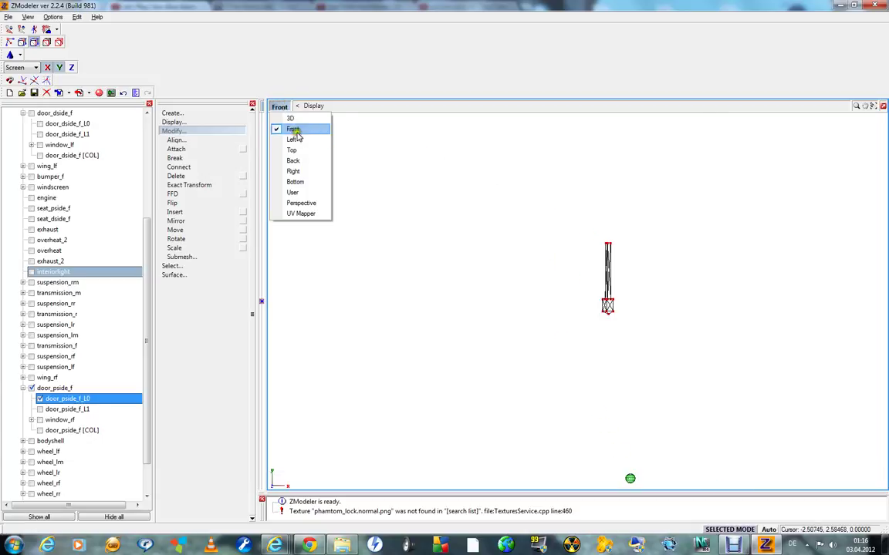
click(294, 182)
scroll(477, 259, down, 1)
scroll(586, 384, up, 4)
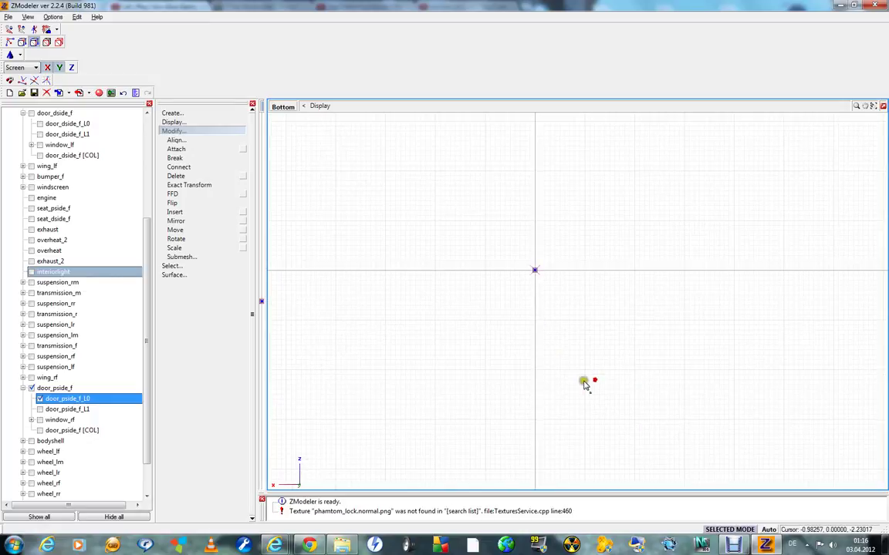
scroll(592, 391, up, 6)
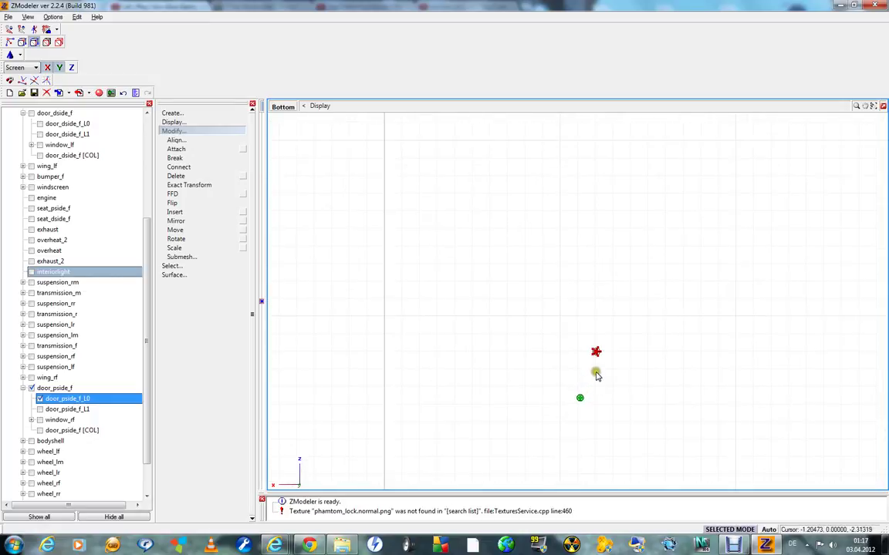
scroll(596, 347, up, 6)
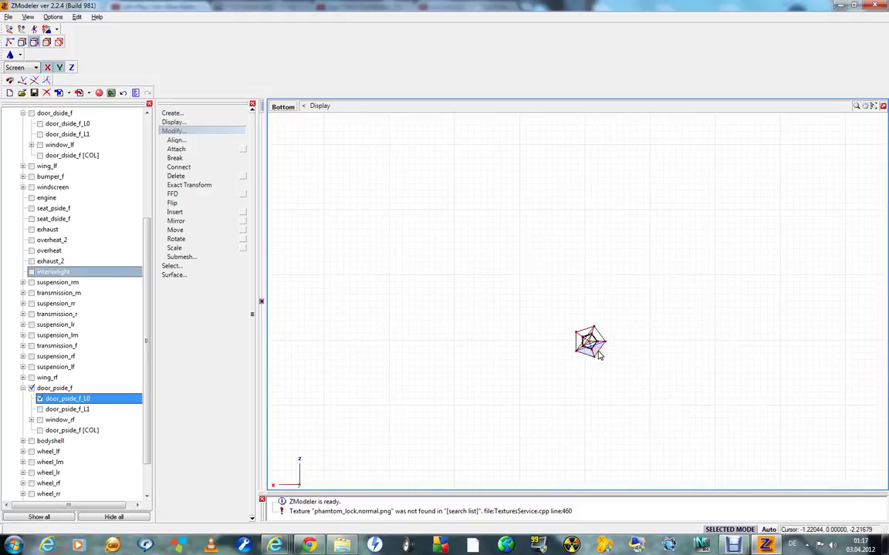
scroll(594, 363, up, 1)
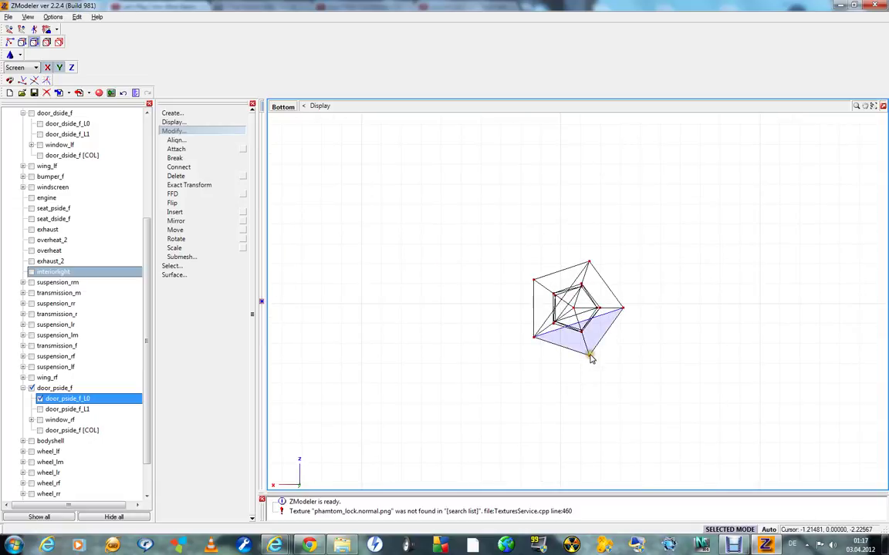
scroll(553, 386, up, 1)
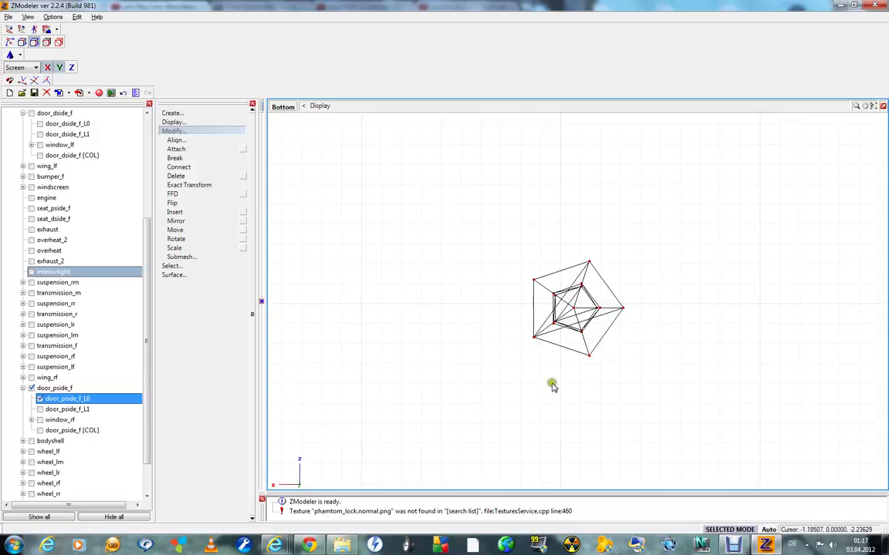
- Show the shortened antenna shaded in the 3D view
click(284, 108)
click(290, 119)
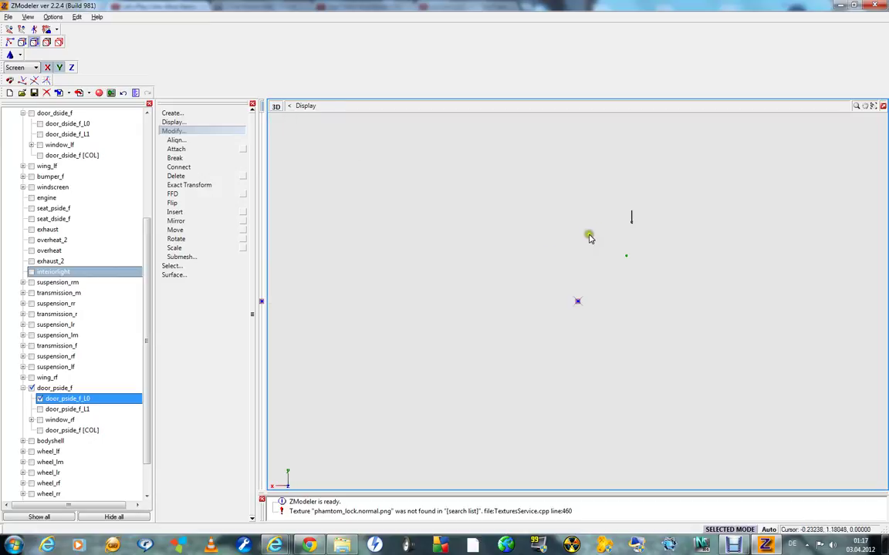
scroll(637, 210, up, 2)
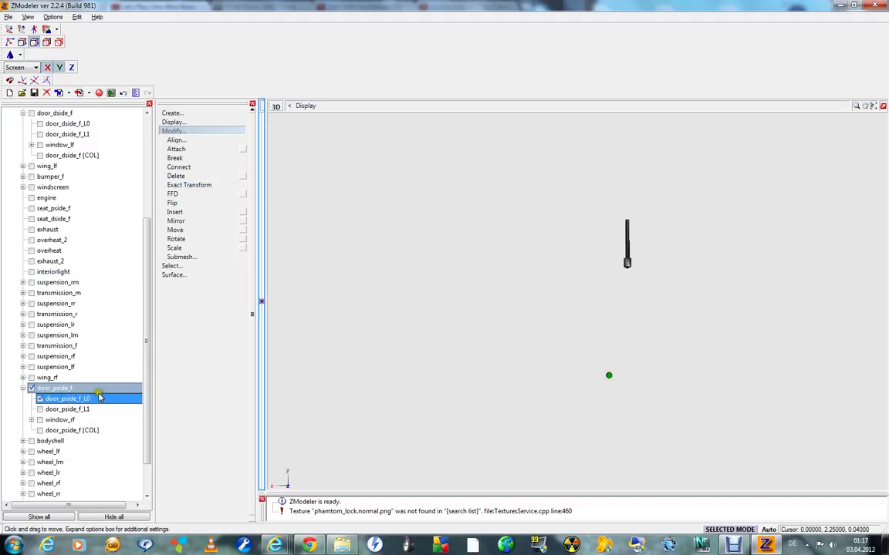
- Close ZModeler without saving the modified scene and start ZModeler2 again from its program folder
click(869, 6)
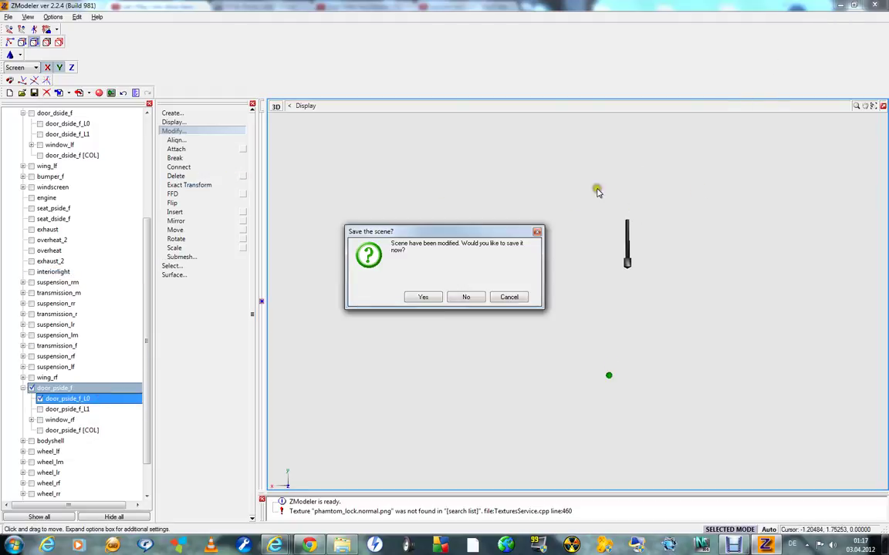
click(474, 296)
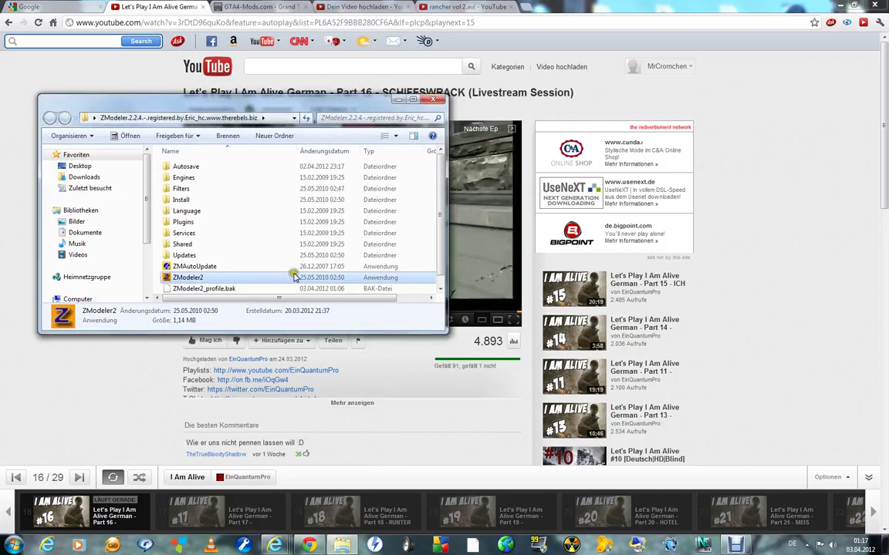
double_click(271, 278)
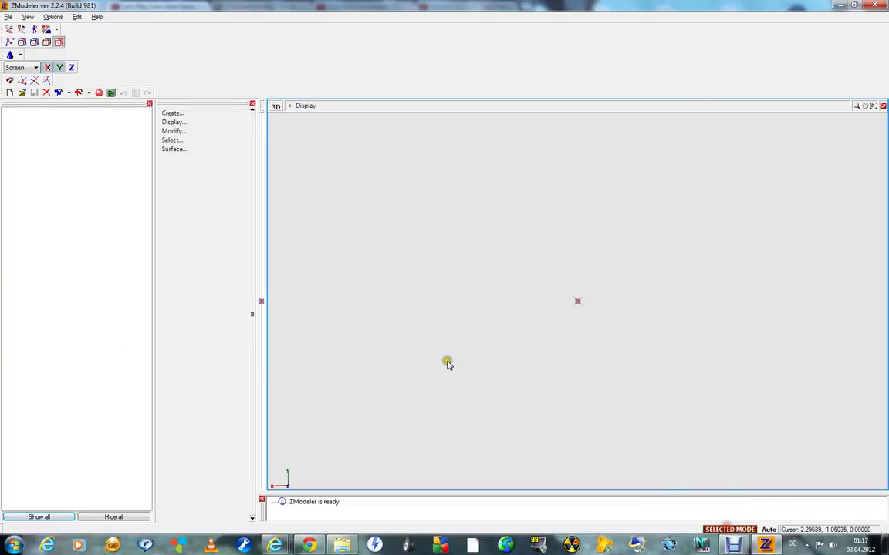
click(730, 542)
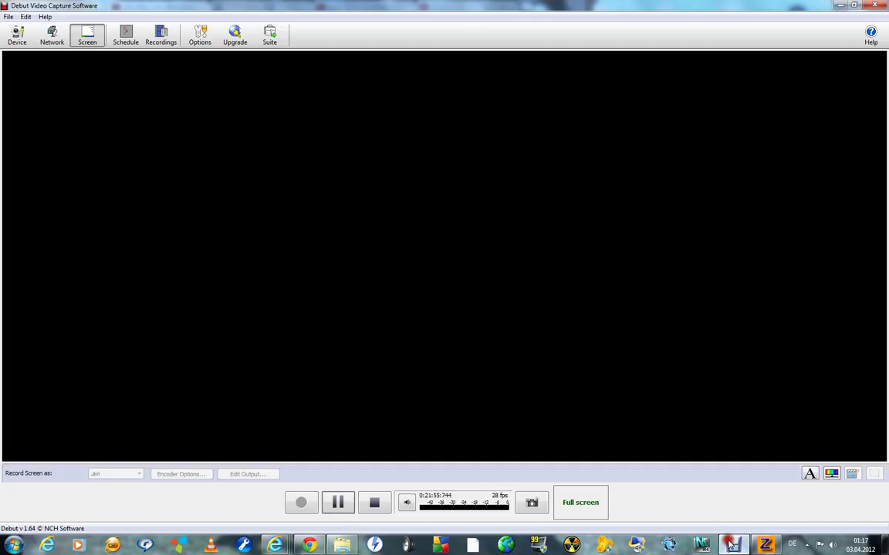